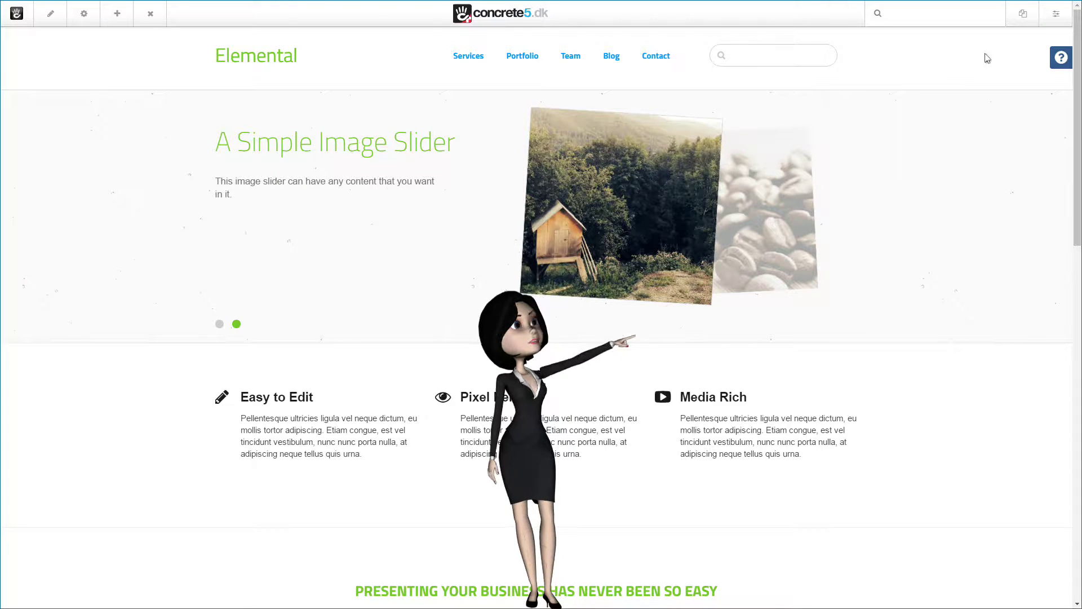
Step: Add the Blog page (/blog) as a new C5DK Blog root from the Dashboard
{"action": "left_click", "coordinate": [1056, 17]}
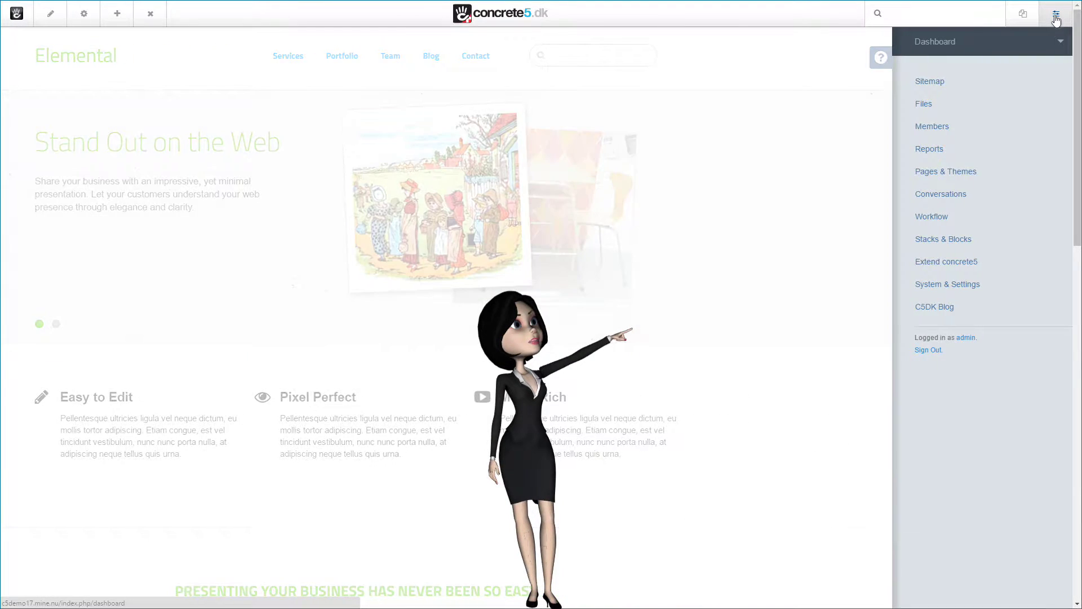
{"action": "left_click", "coordinate": [940, 308]}
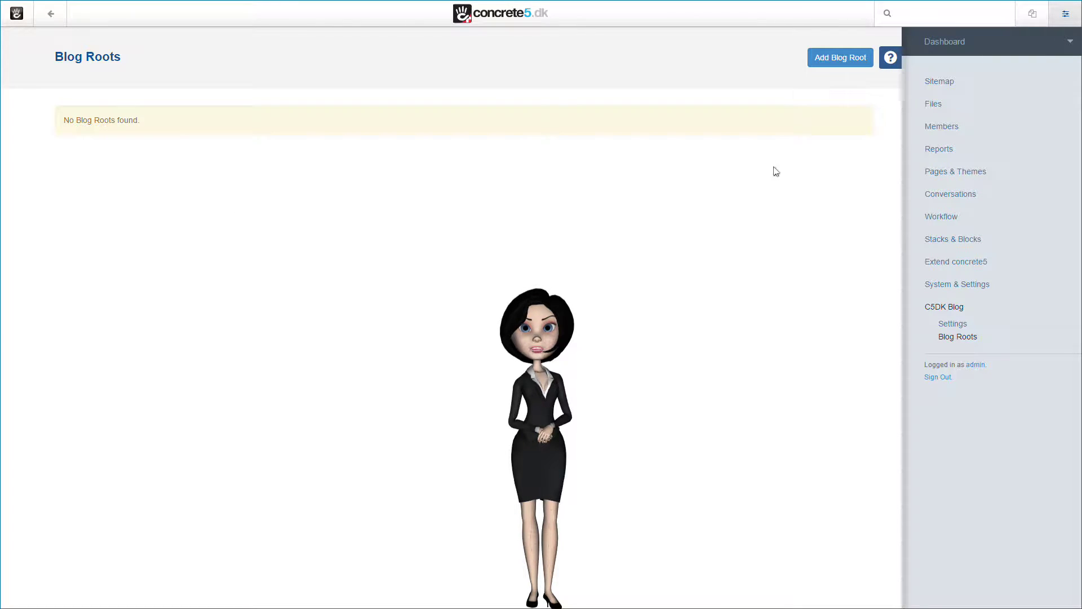
{"action": "left_click", "coordinate": [839, 59]}
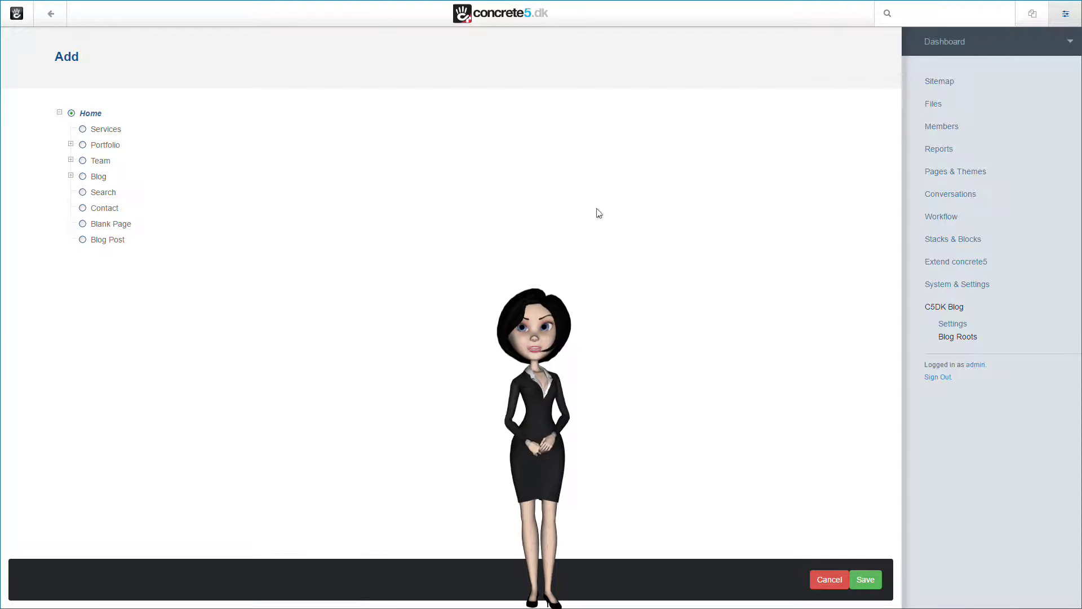
{"action": "left_click", "coordinate": [84, 176]}
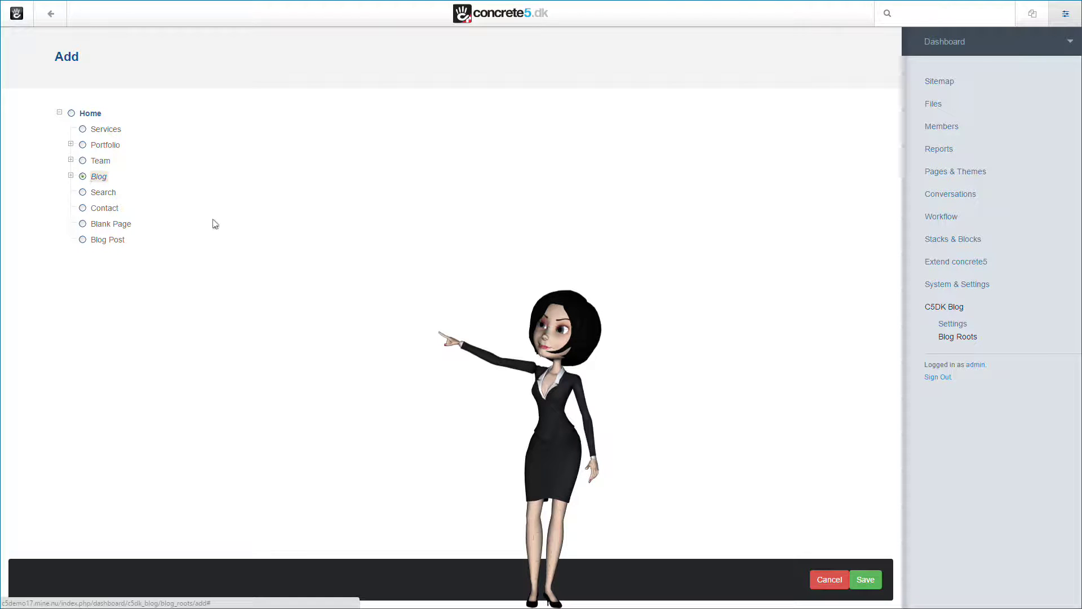
{"action": "left_click", "coordinate": [863, 581]}
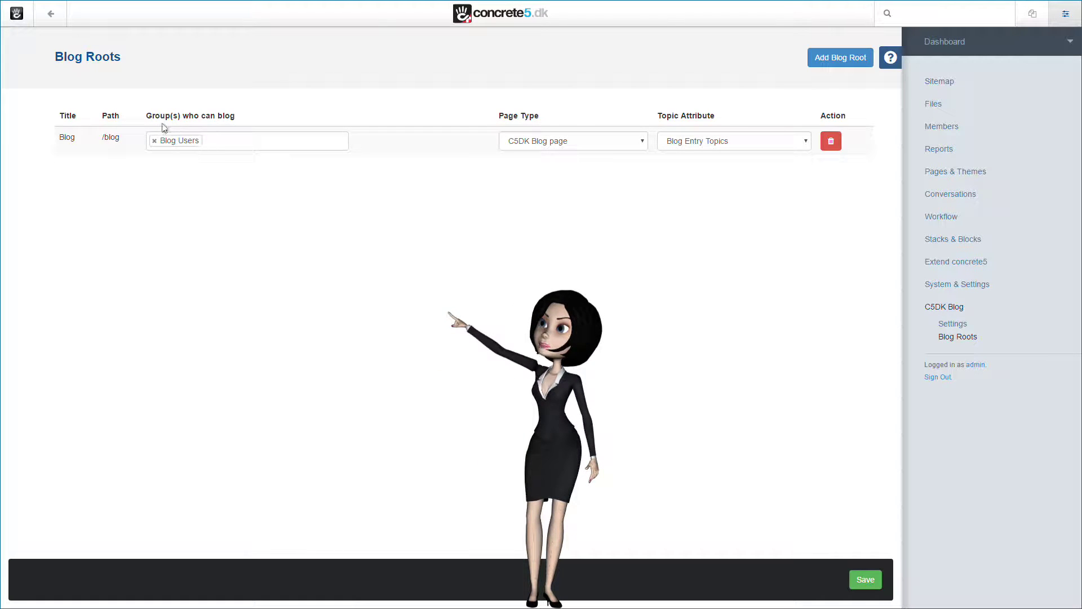
Step: Keep Blog Users, C5DK Blog page type and Blog Entry Topics on the Blog root and save
{"action": "left_click", "coordinate": [225, 143]}
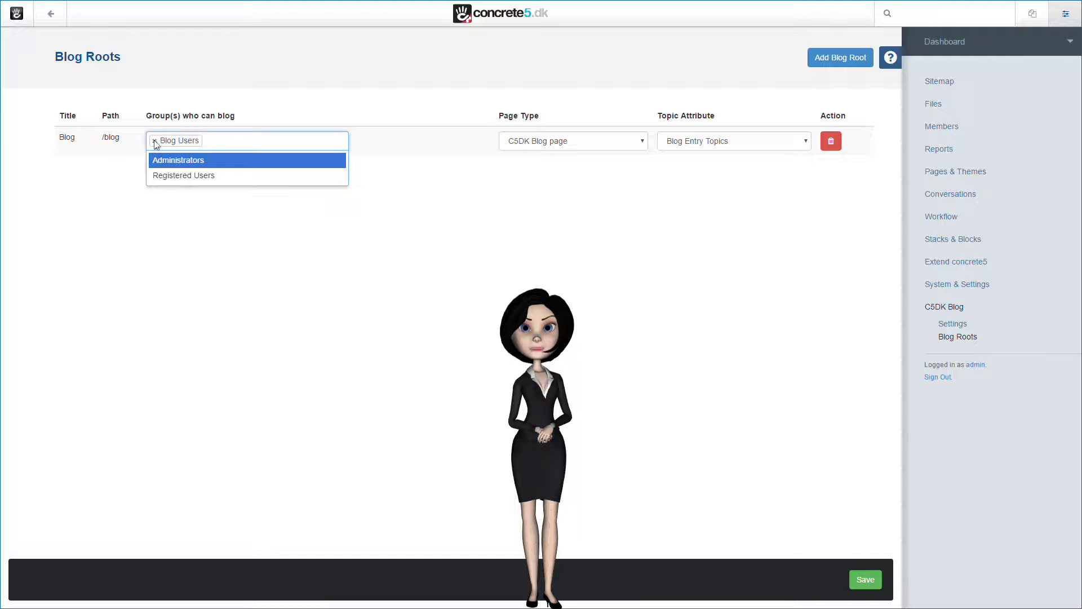
{"action": "left_click", "coordinate": [257, 114]}
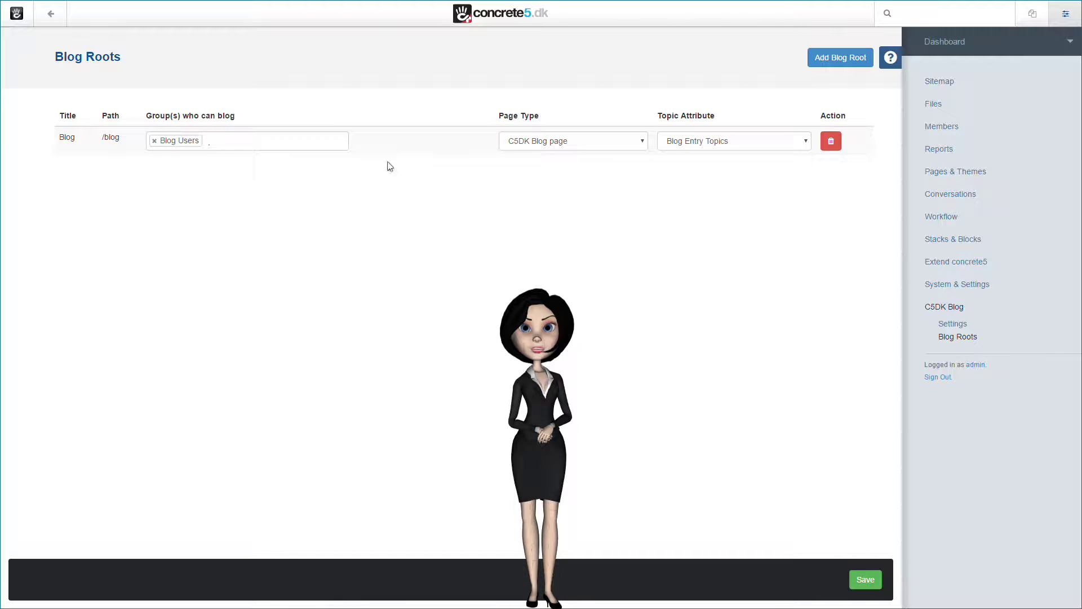
{"action": "left_click", "coordinate": [575, 141]}
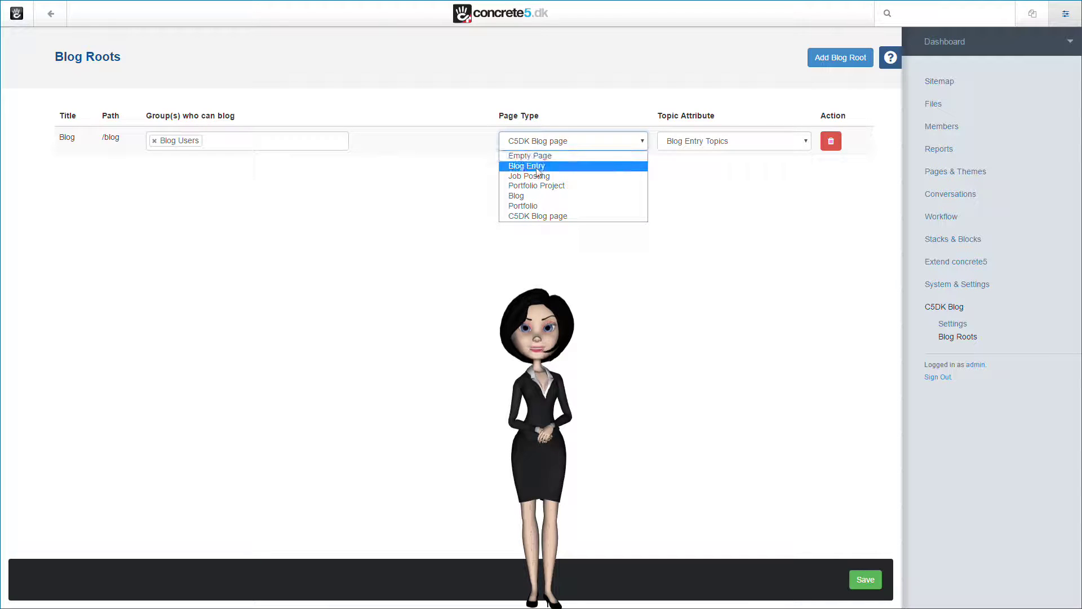
{"action": "left_click", "coordinate": [539, 217]}
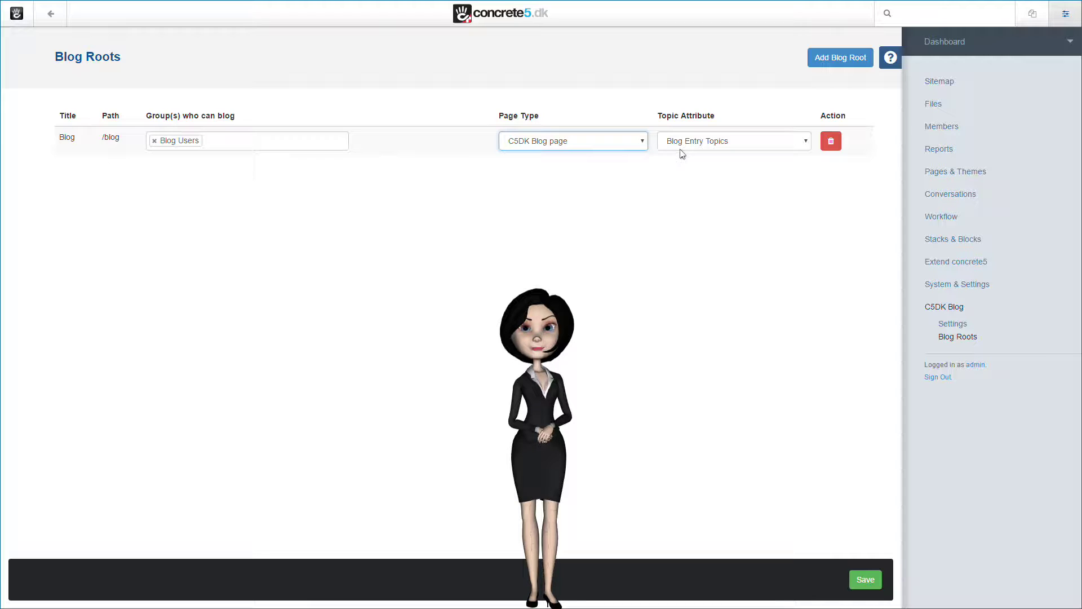
{"action": "left_click", "coordinate": [694, 151]}
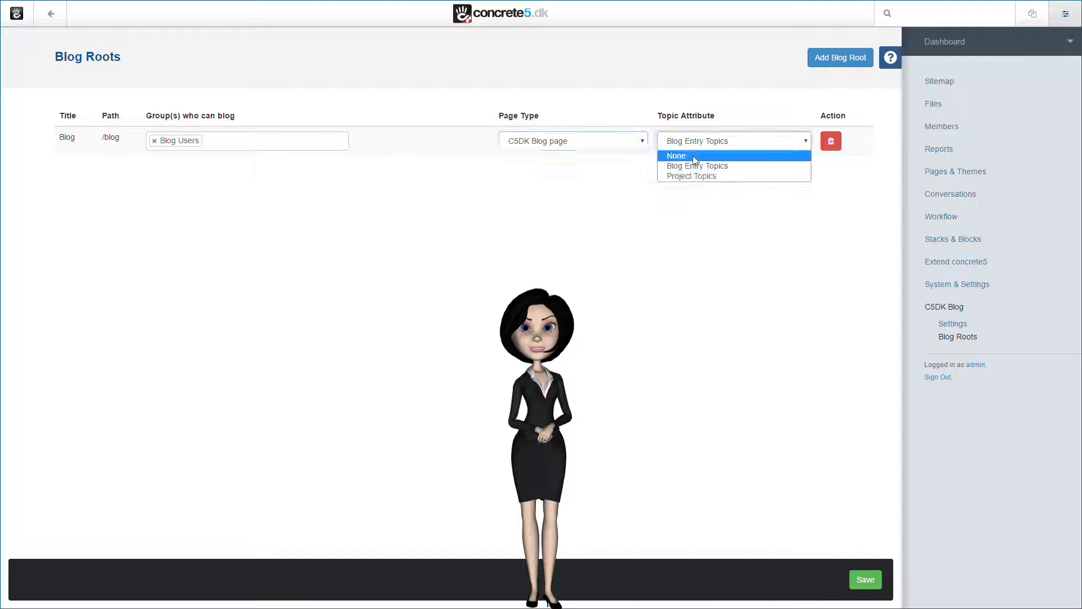
{"action": "left_click", "coordinate": [696, 164]}
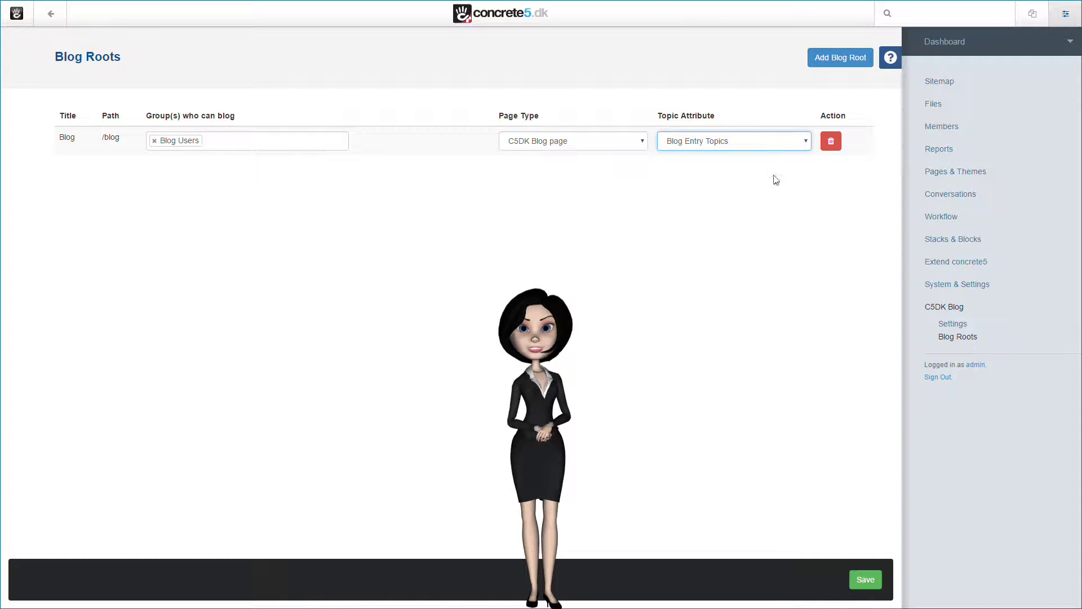
{"action": "left_click", "coordinate": [862, 583]}
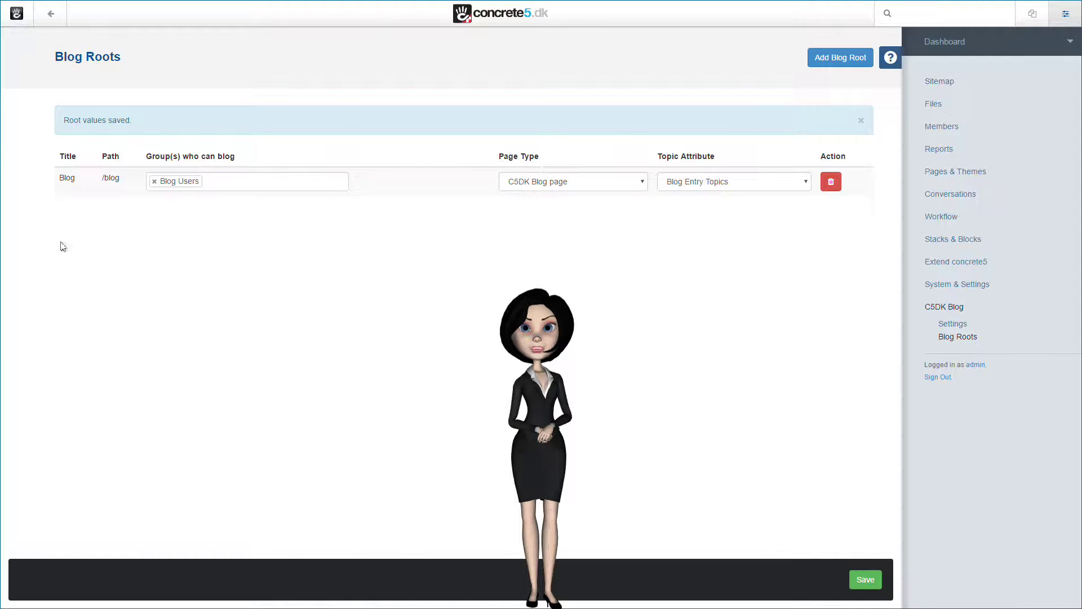
Step: Go from the home page to the site's Blog page and switch on edit mode
{"action": "left_click", "coordinate": [47, 17]}
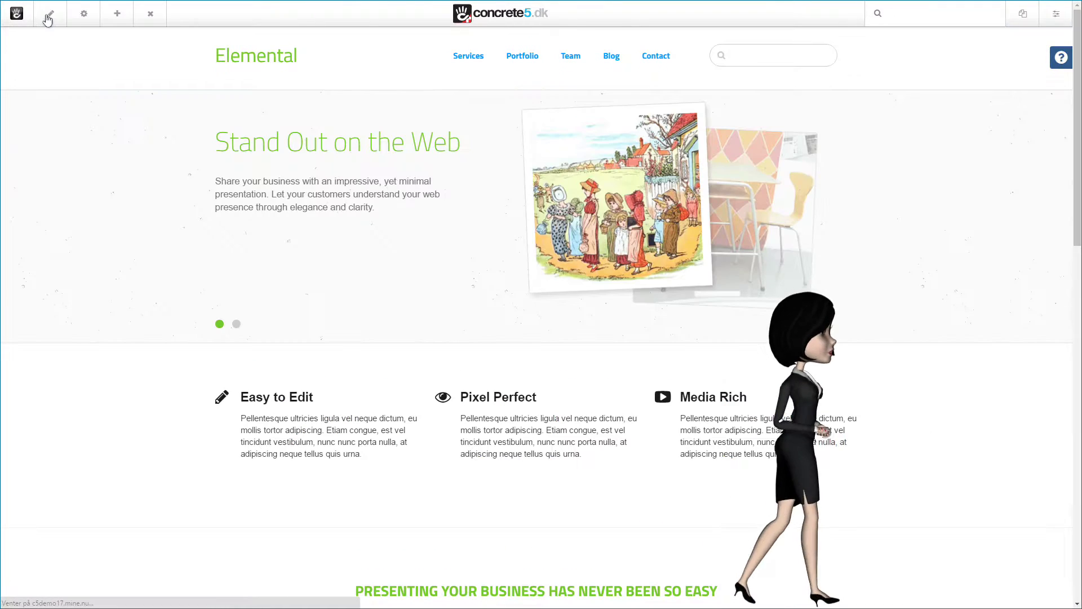
{"action": "left_click", "coordinate": [612, 61]}
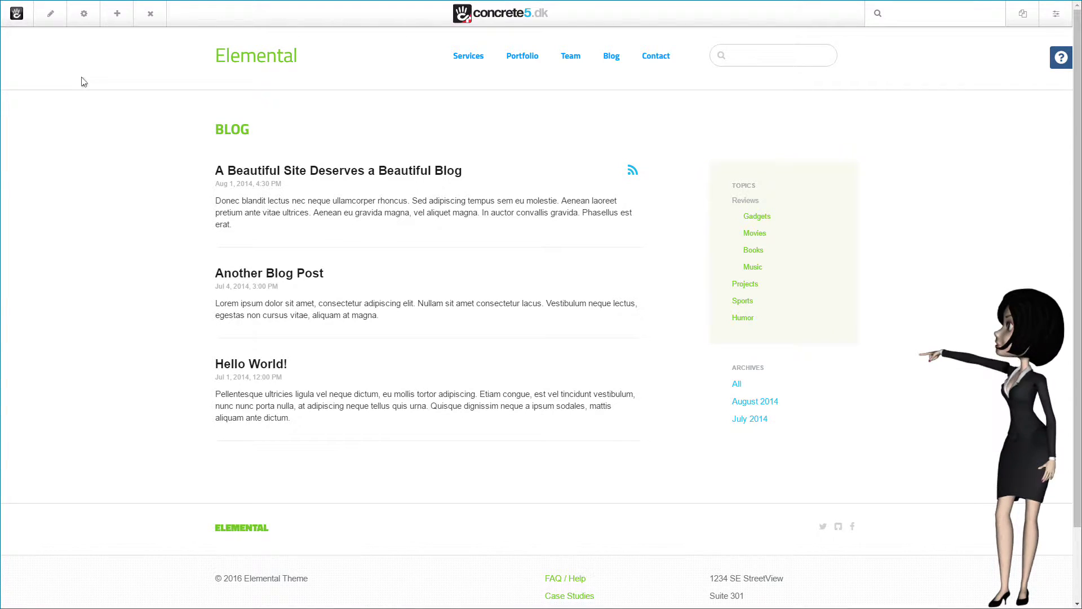
{"action": "left_click", "coordinate": [51, 14]}
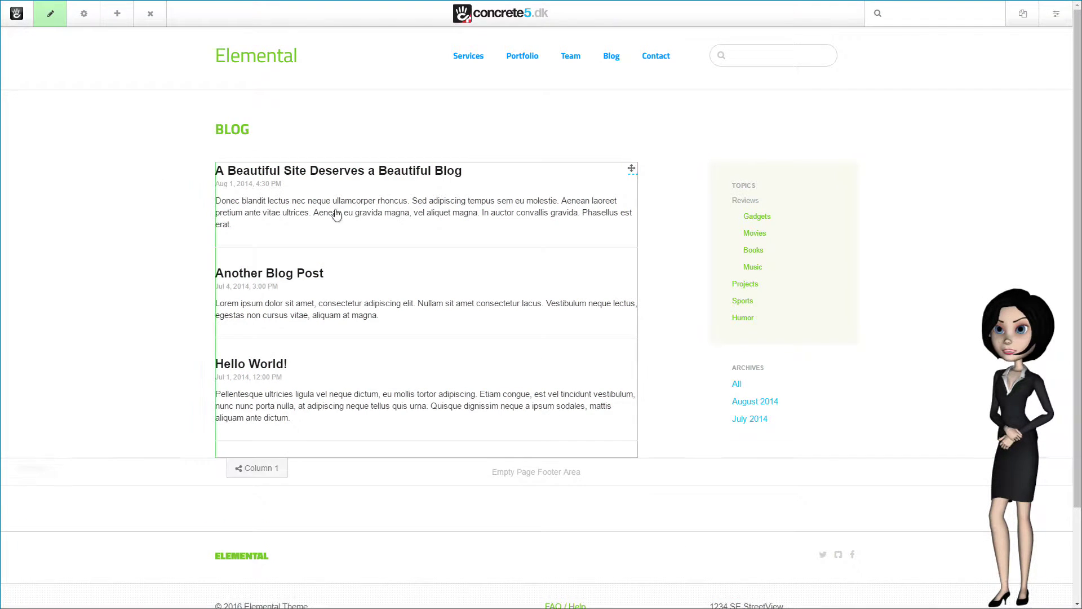
Step: Set the post list block to C5DK Blog page type, Beneath this page, thumbnails Yes, and save
{"action": "left_click", "coordinate": [371, 218]}
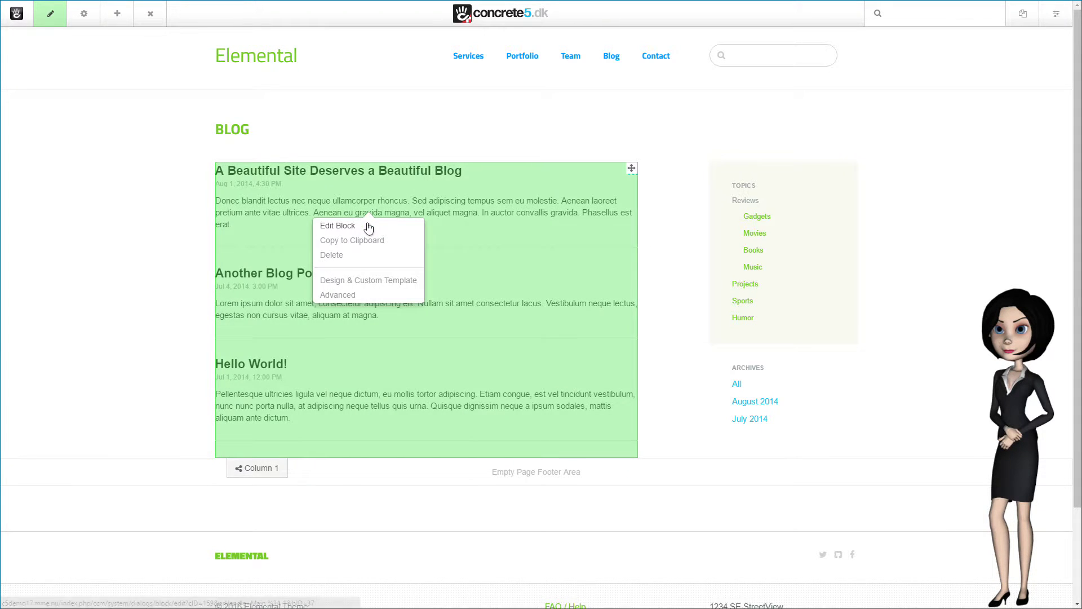
{"action": "left_click", "coordinate": [369, 224]}
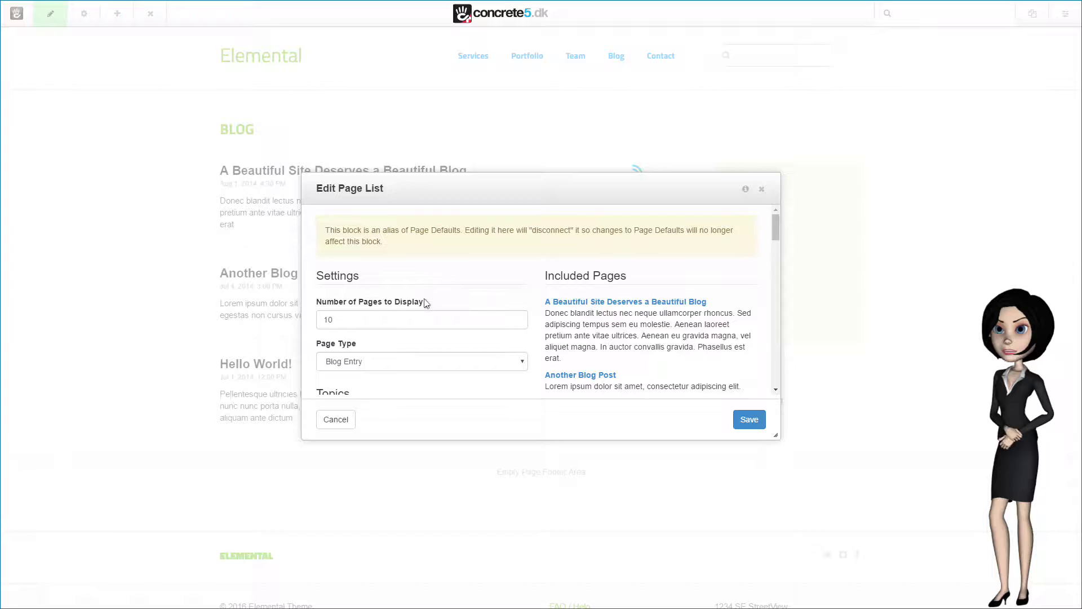
{"action": "scroll", "coordinate": [426, 304], "scroll_direction": "down", "scroll_amount": 1}
{"action": "left_click", "coordinate": [427, 304]}
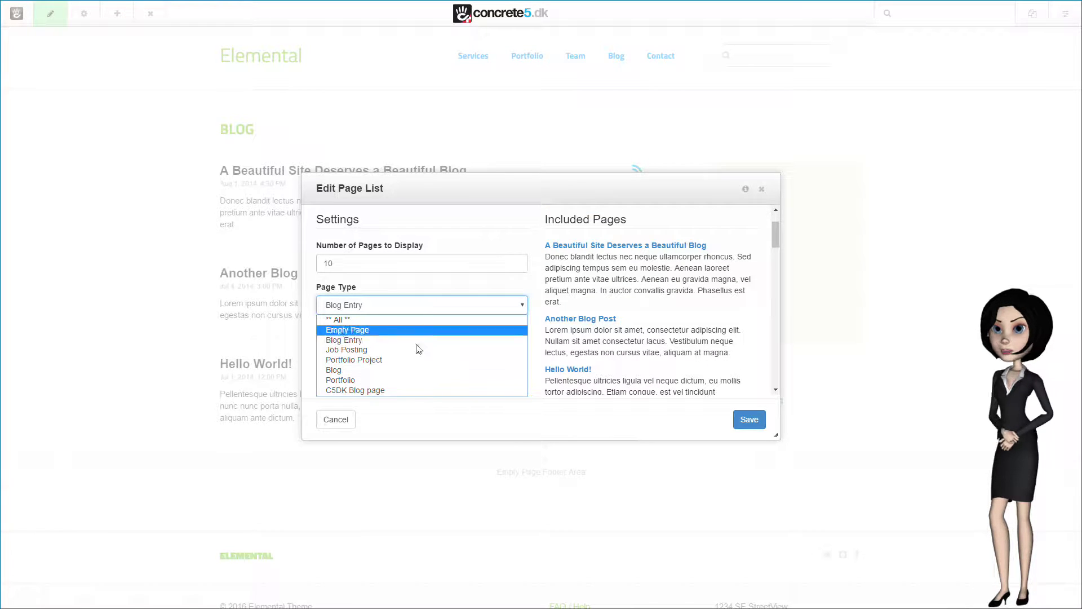
{"action": "left_click", "coordinate": [405, 395]}
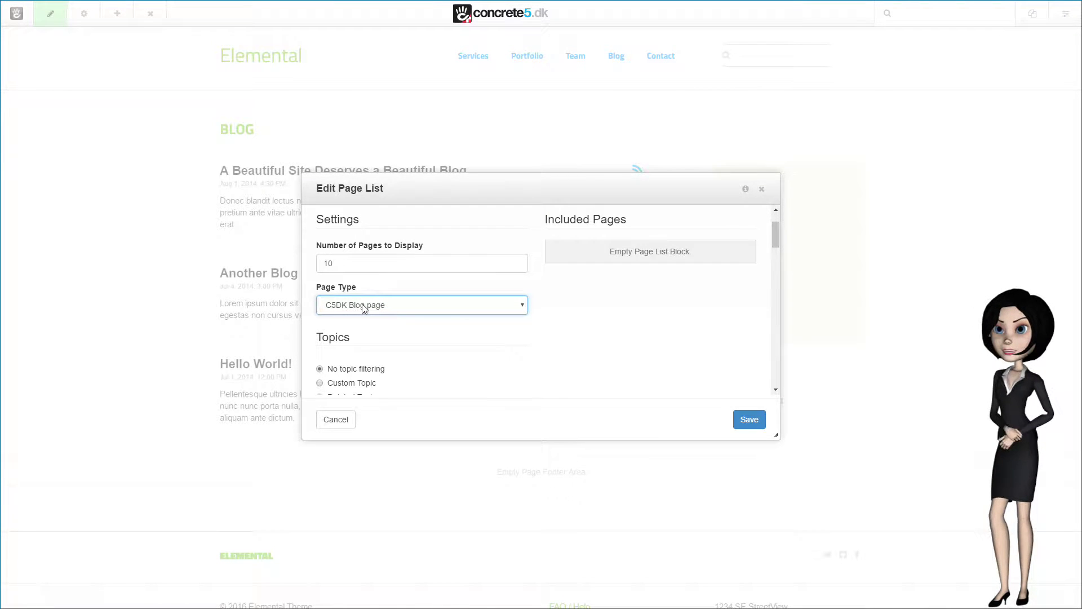
{"action": "scroll", "coordinate": [382, 319], "scroll_direction": "down", "scroll_amount": 6}
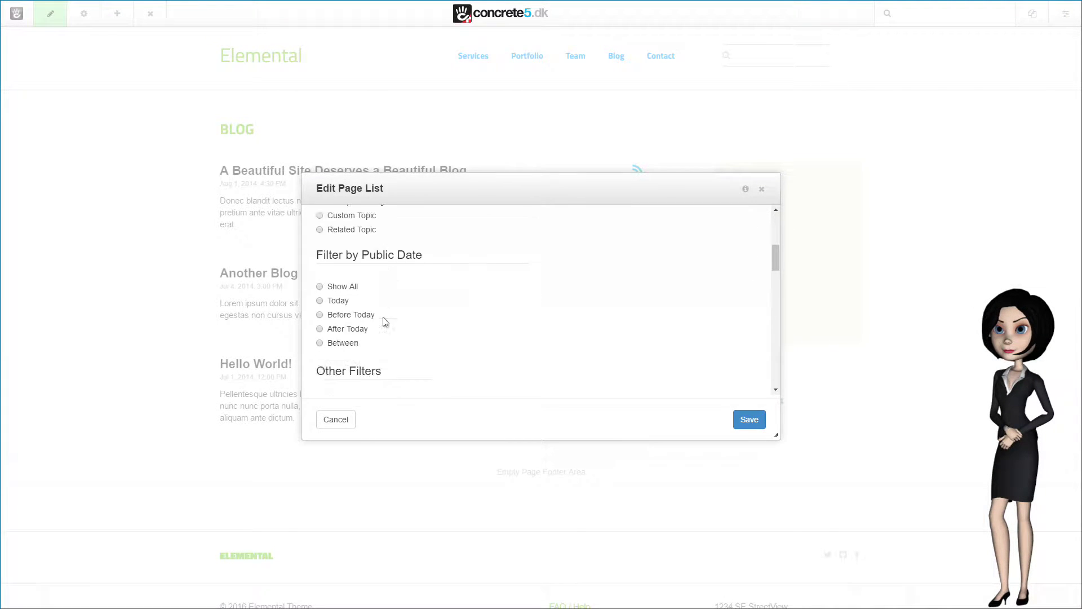
{"action": "scroll", "coordinate": [383, 321], "scroll_direction": "down", "scroll_amount": 2}
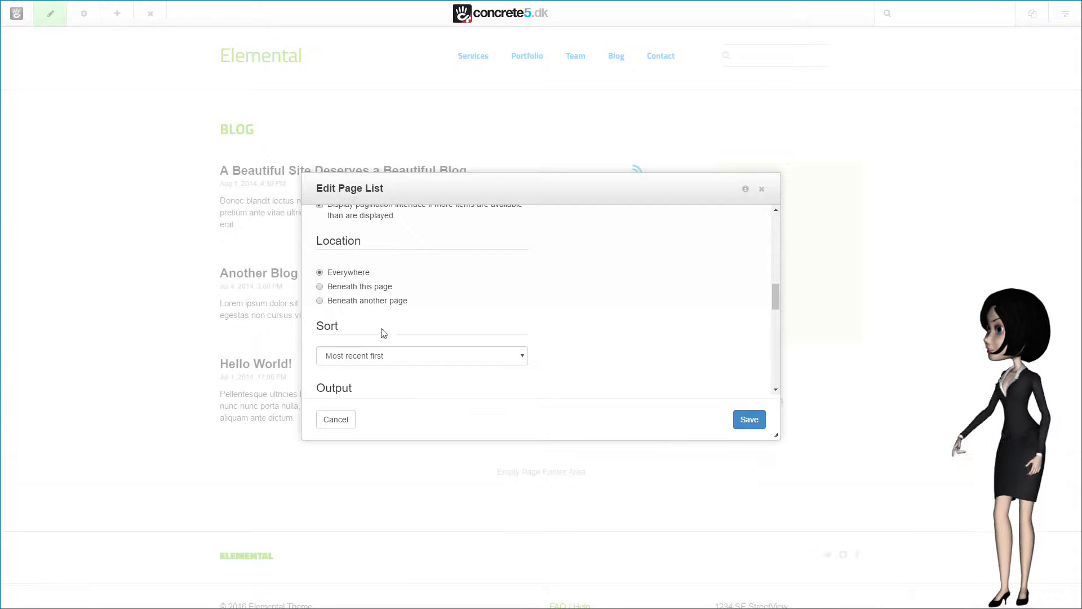
{"action": "left_click", "coordinate": [331, 287]}
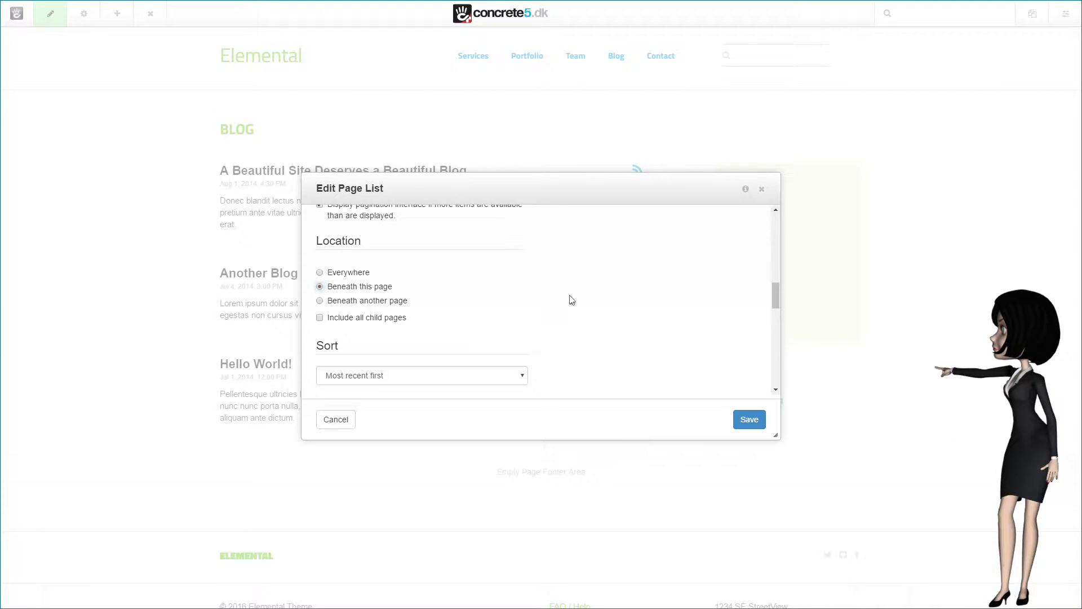
{"action": "scroll", "coordinate": [572, 300], "scroll_direction": "down", "scroll_amount": 2}
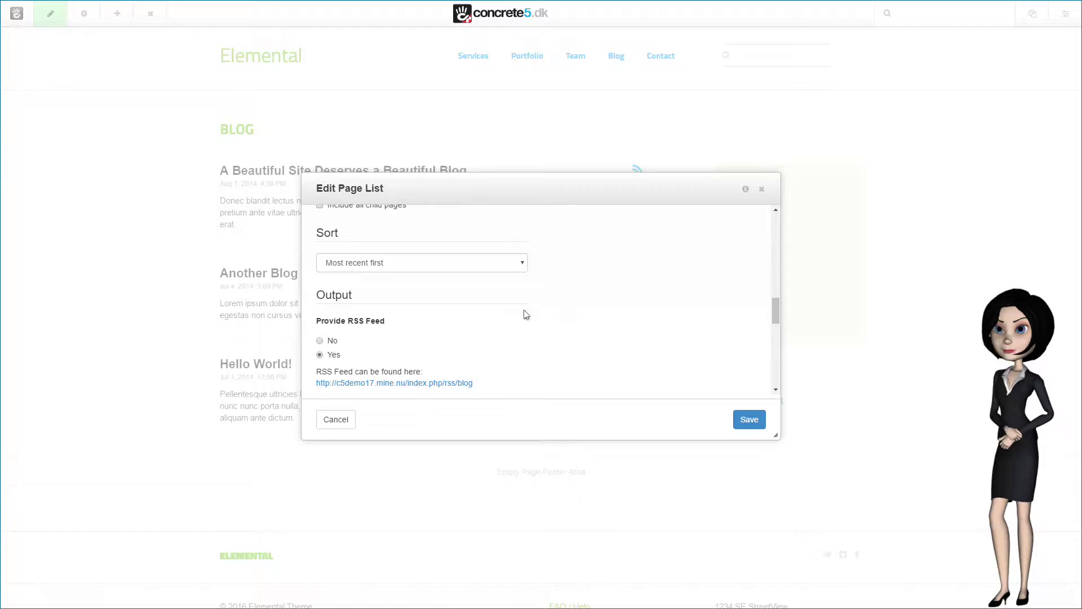
{"action": "scroll", "coordinate": [526, 315], "scroll_direction": "down", "scroll_amount": 6}
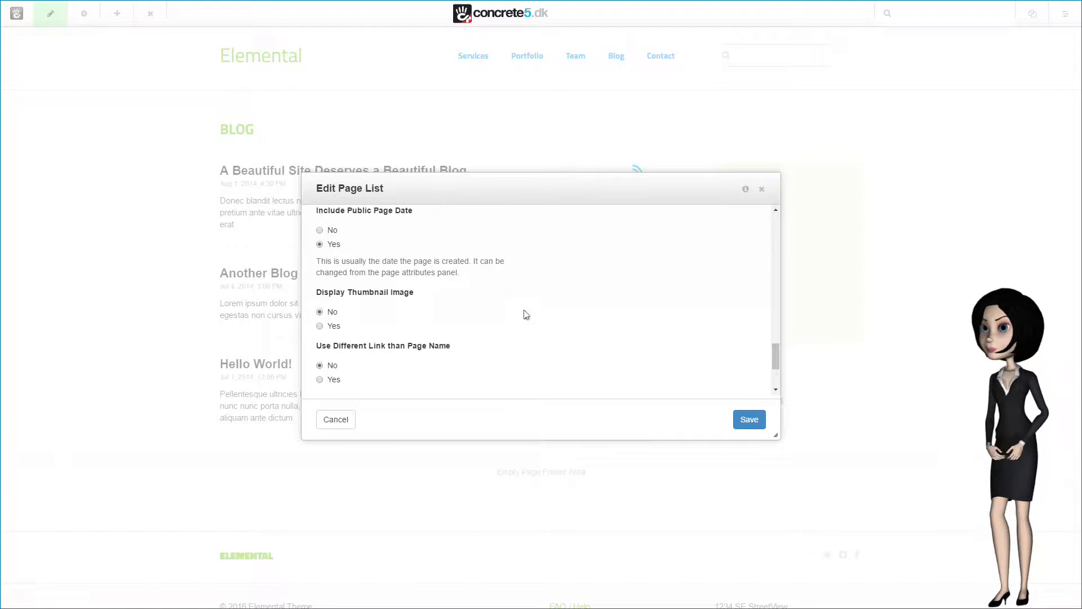
{"action": "left_click", "coordinate": [320, 325]}
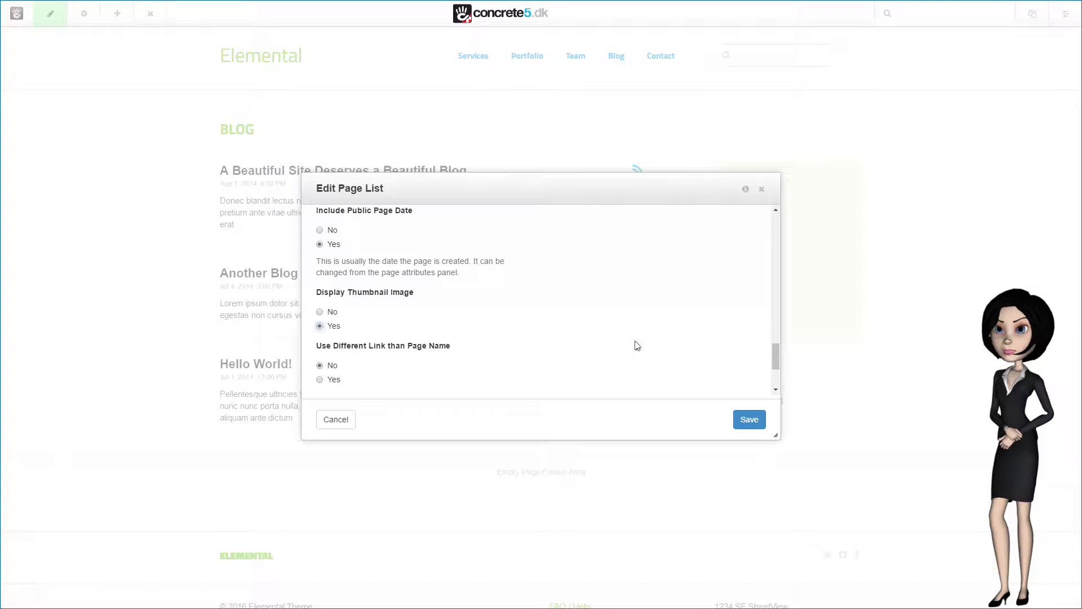
{"action": "scroll", "coordinate": [637, 345], "scroll_direction": "down", "scroll_amount": 2}
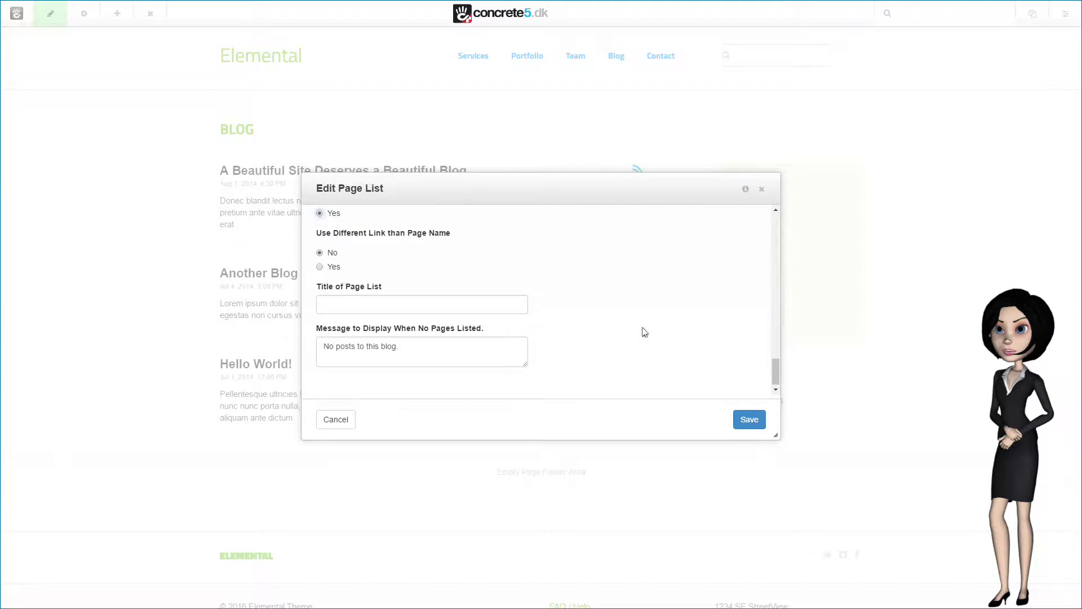
{"action": "left_click", "coordinate": [750, 425]}
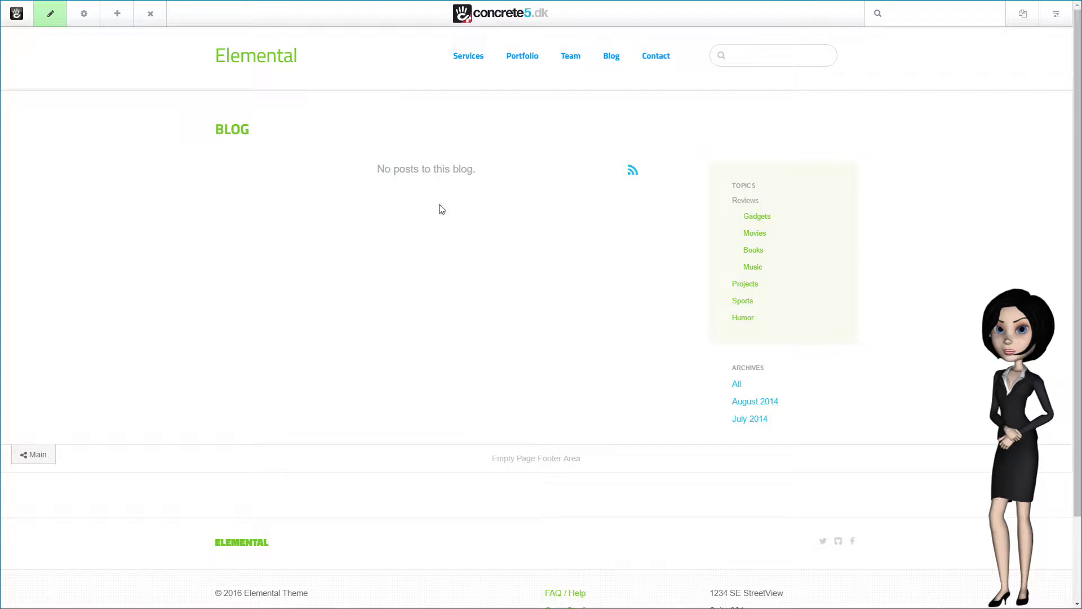
Step: Drag a C5DK Blog Button block onto the top of the sidebar, above Topics
{"action": "left_click", "coordinate": [418, 173]}
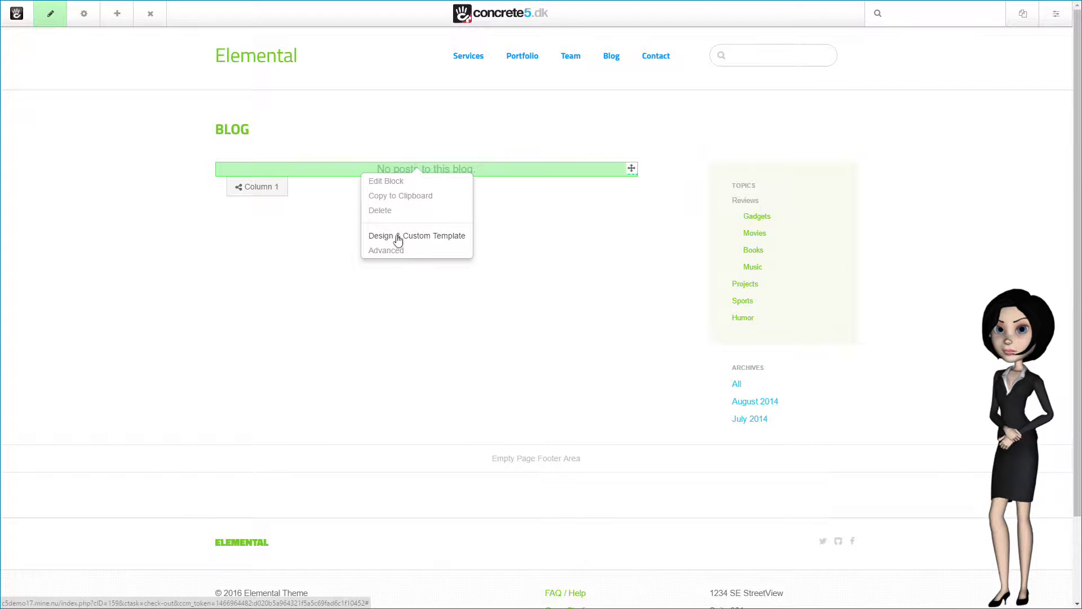
{"action": "left_click", "coordinate": [309, 241]}
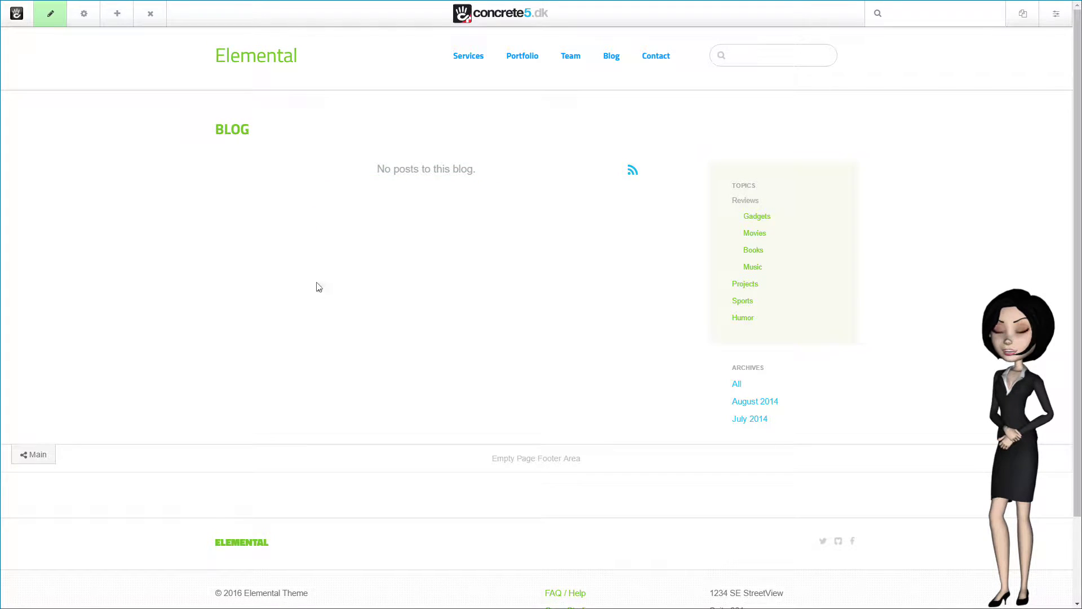
{"action": "left_click", "coordinate": [118, 15]}
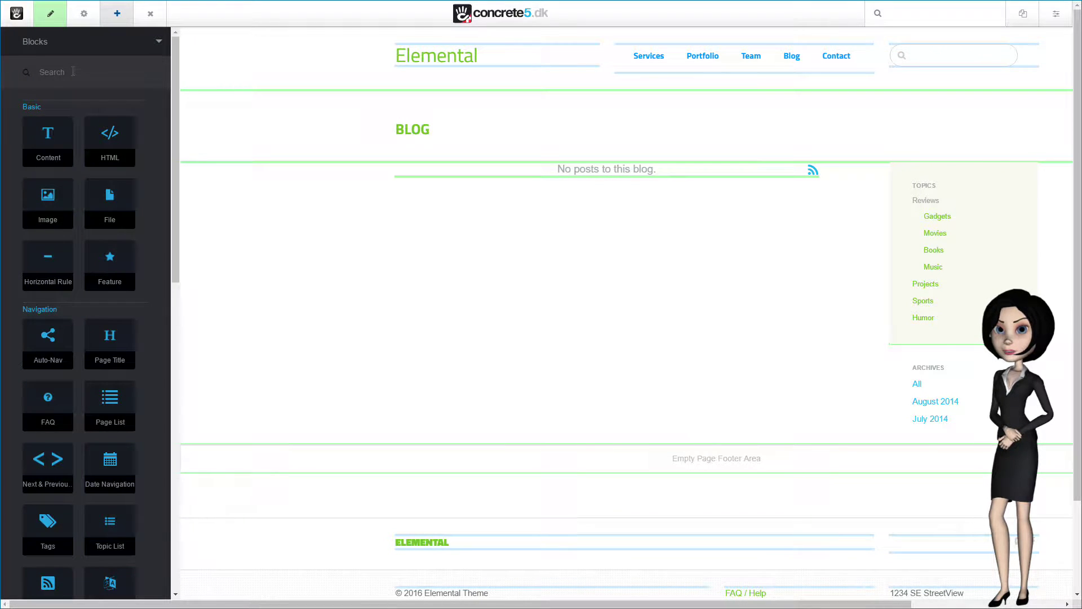
{"action": "scroll", "coordinate": [72, 107], "scroll_direction": "down", "scroll_amount": 13}
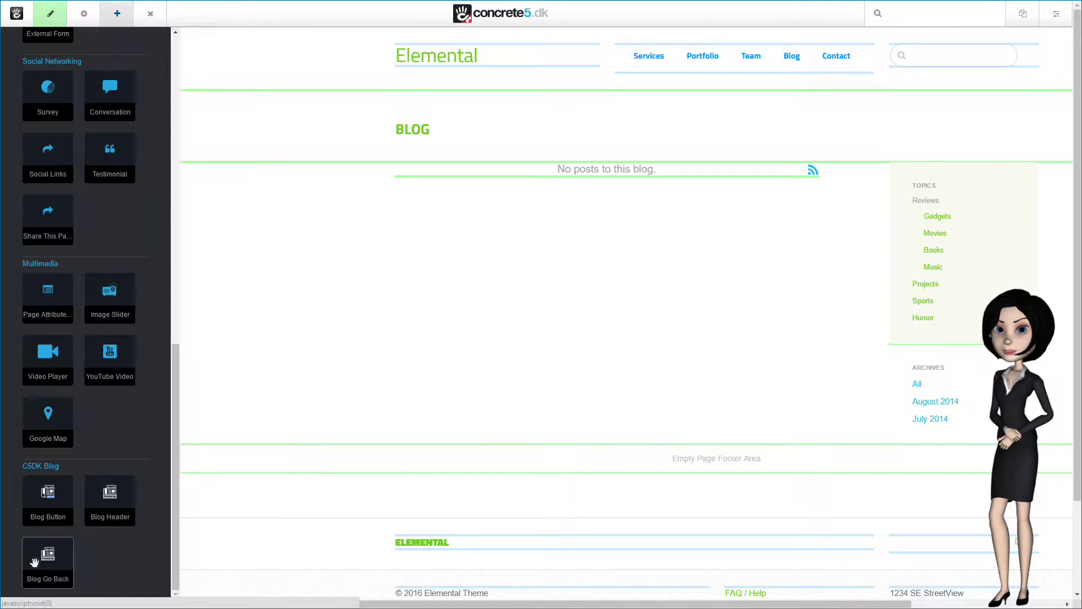
{"action": "left_click_drag", "start_coordinate": [49, 494], "coordinate": [791, 165]}
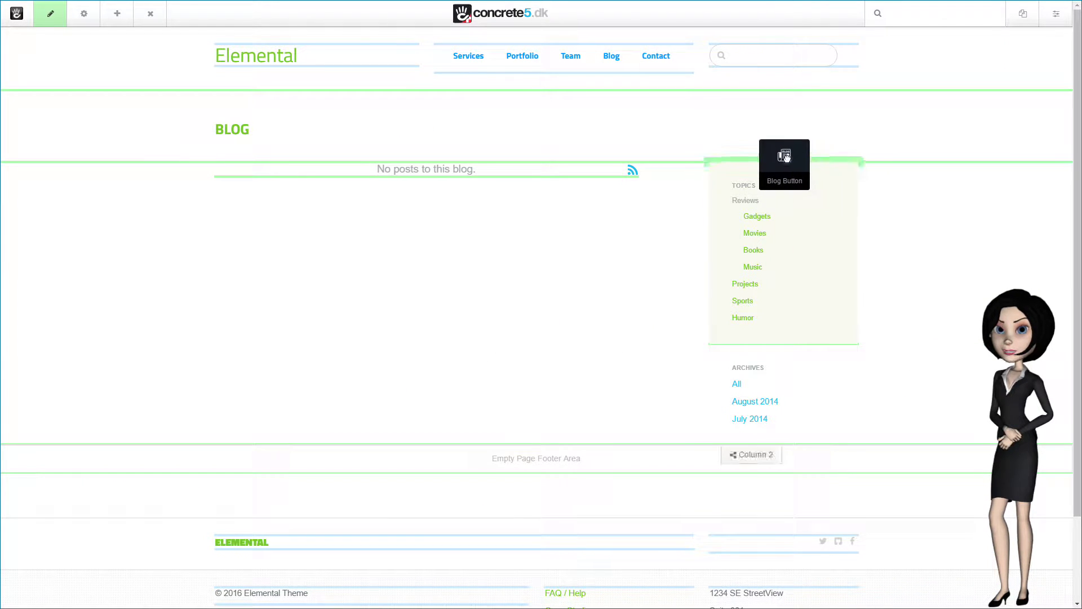
{"action": "left_click_drag", "start_coordinate": [787, 158], "coordinate": [786, 159]}
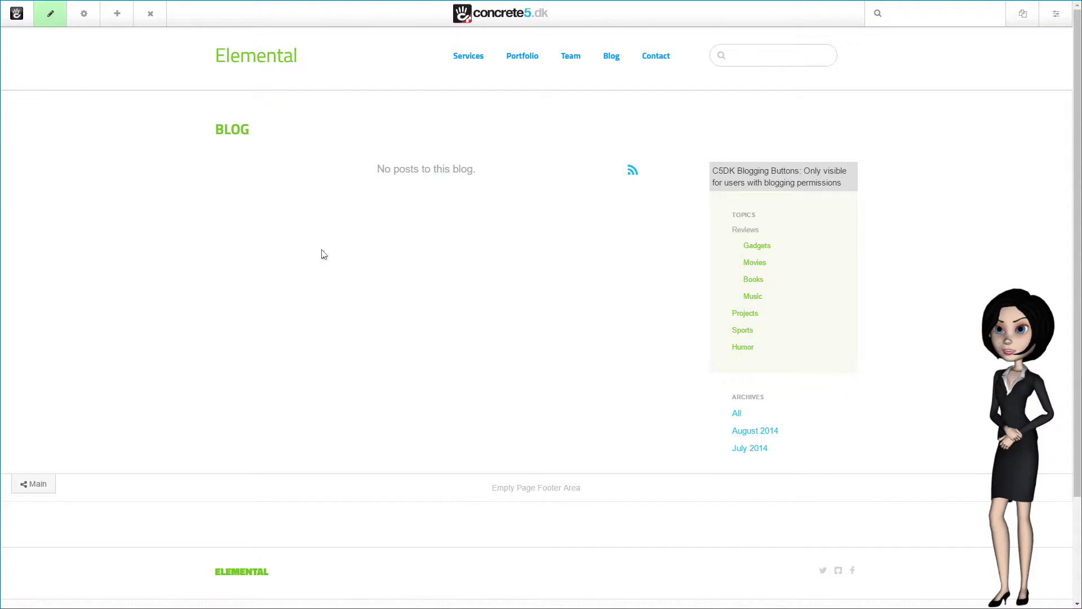
Step: Publish the Blog page changes, then log out via the footer to reach the Sign In page
{"action": "left_click", "coordinate": [47, 17]}
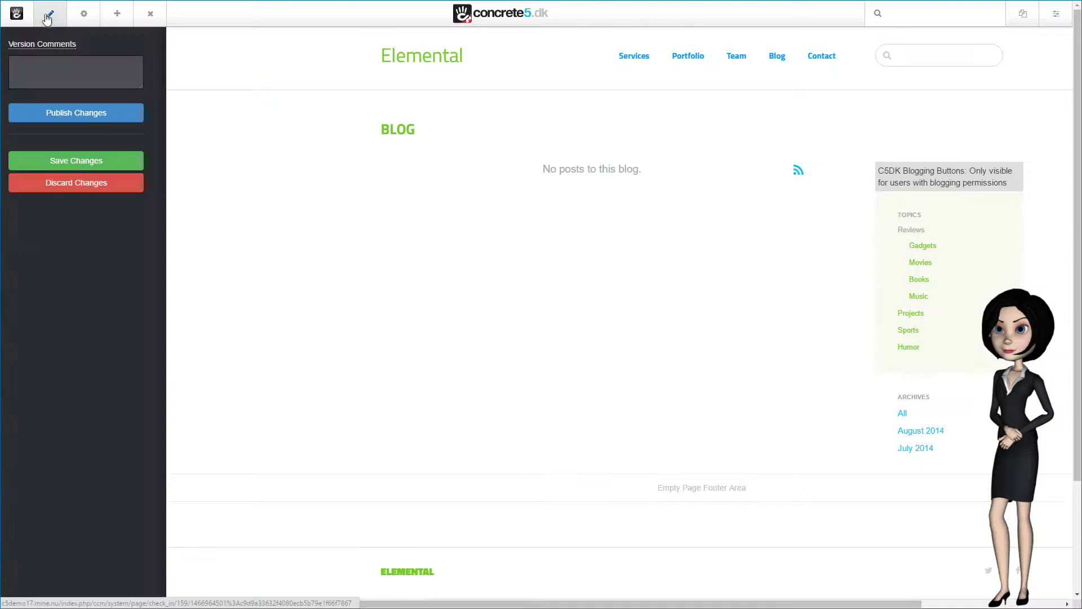
{"action": "left_click", "coordinate": [76, 115]}
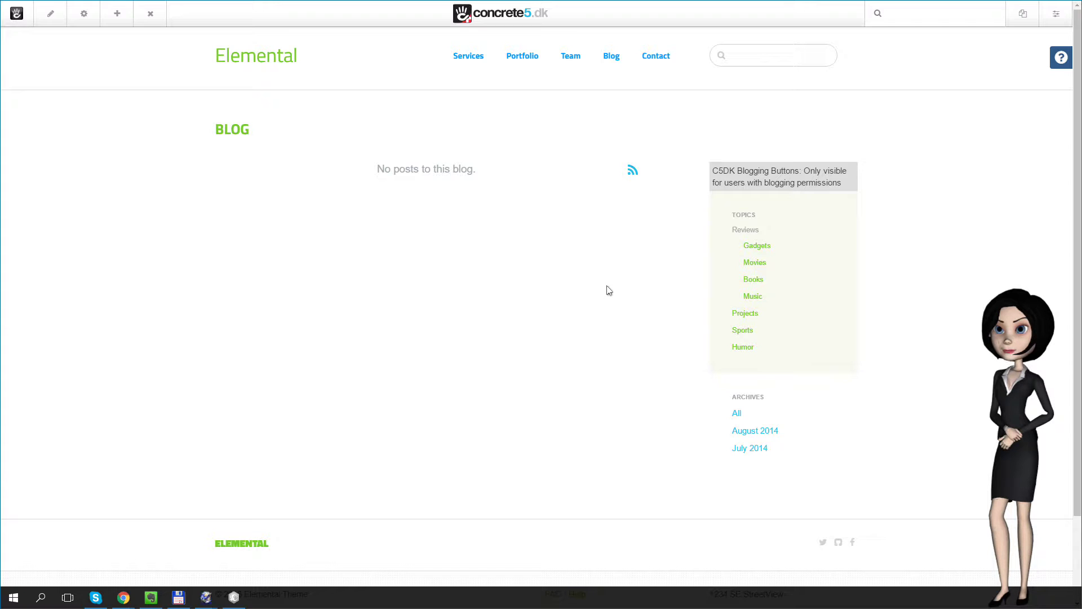
{"action": "scroll", "coordinate": [960, 447], "scroll_direction": "down", "scroll_amount": 2}
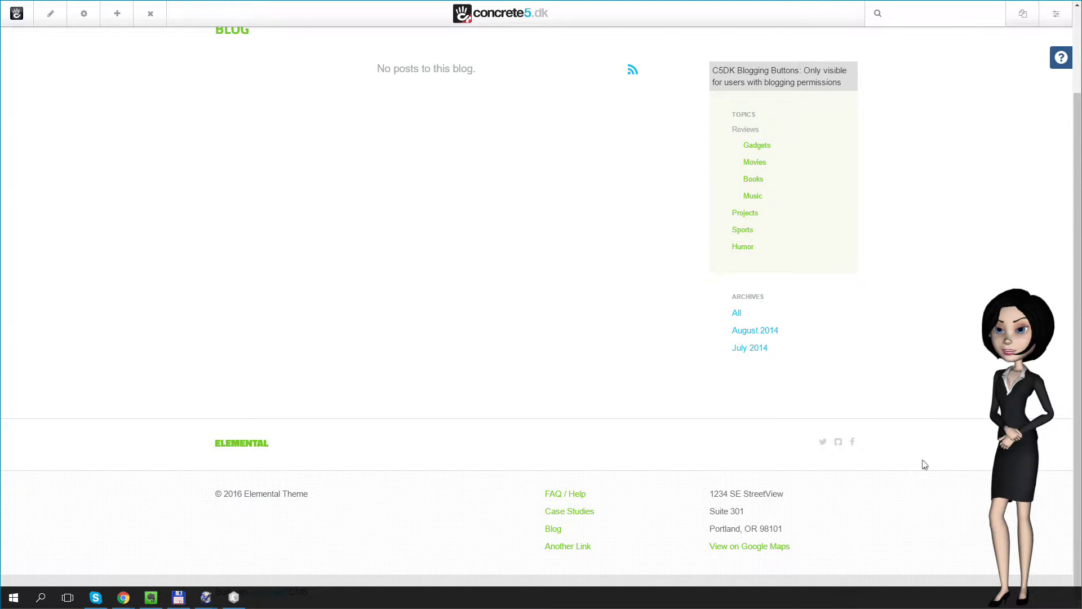
{"action": "scroll", "coordinate": [925, 439], "scroll_direction": "up", "scroll_amount": 2}
{"action": "scroll", "coordinate": [925, 428], "scroll_direction": "down", "scroll_amount": 1}
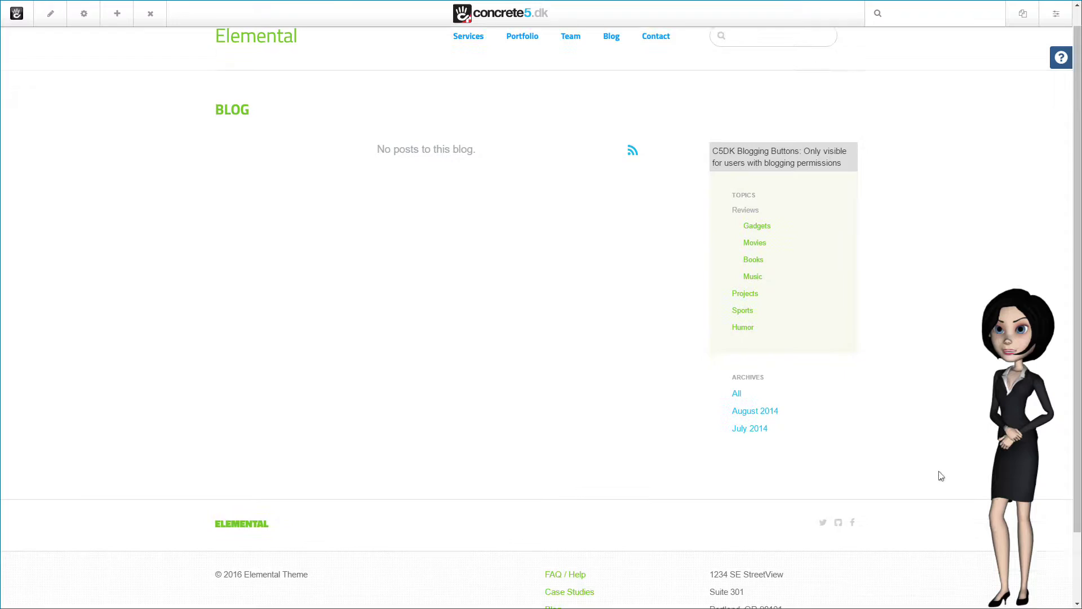
{"action": "scroll", "coordinate": [925, 491], "scroll_direction": "down", "scroll_amount": 2}
{"action": "left_click", "coordinate": [851, 592]}
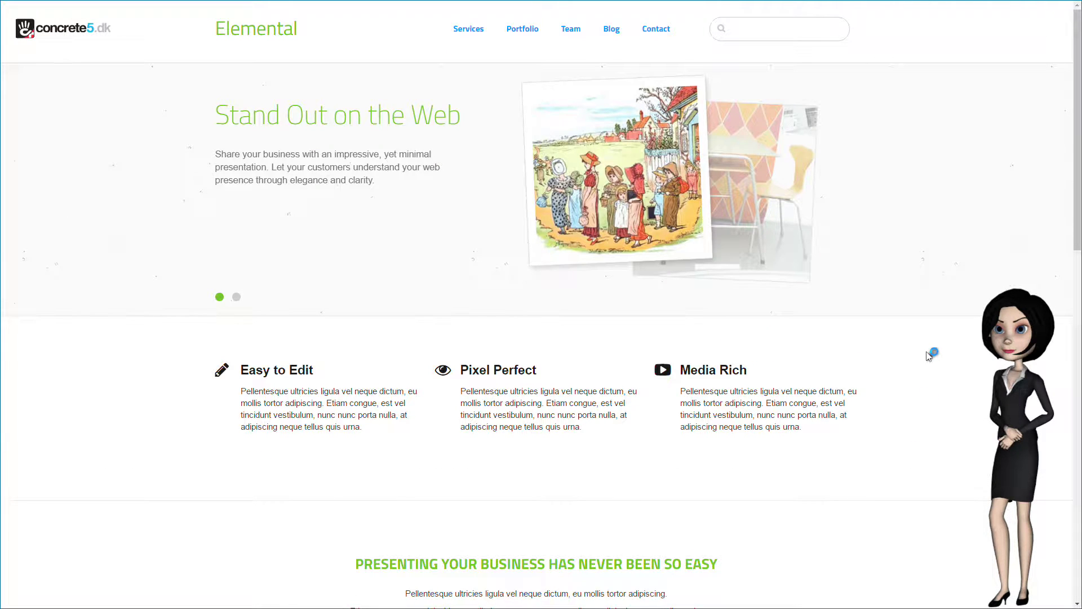
{"action": "scroll", "coordinate": [929, 355], "scroll_direction": "down", "scroll_amount": 15}
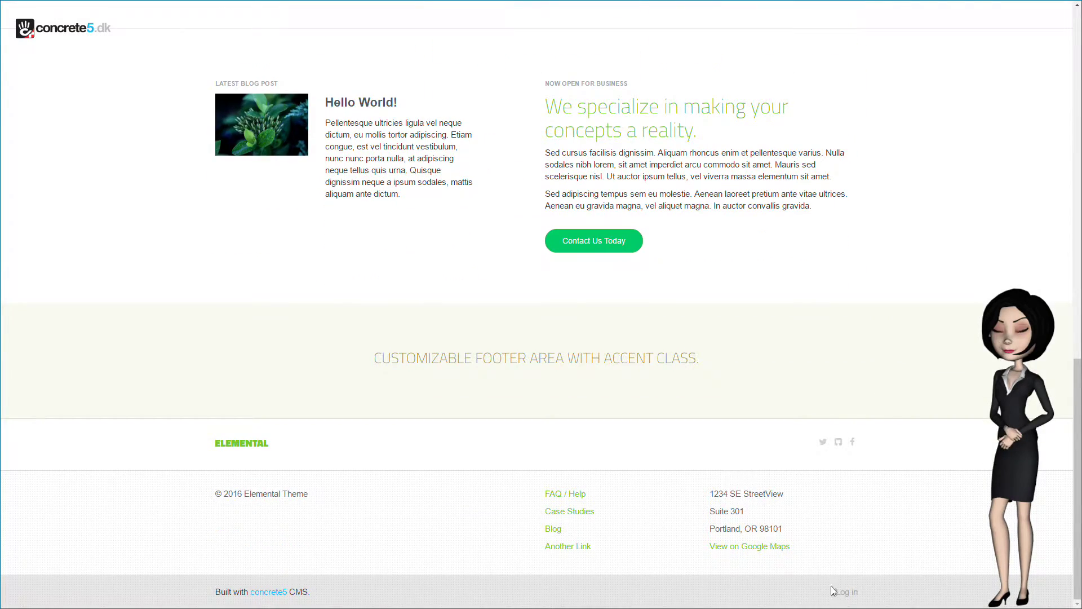
{"action": "left_click", "coordinate": [846, 592]}
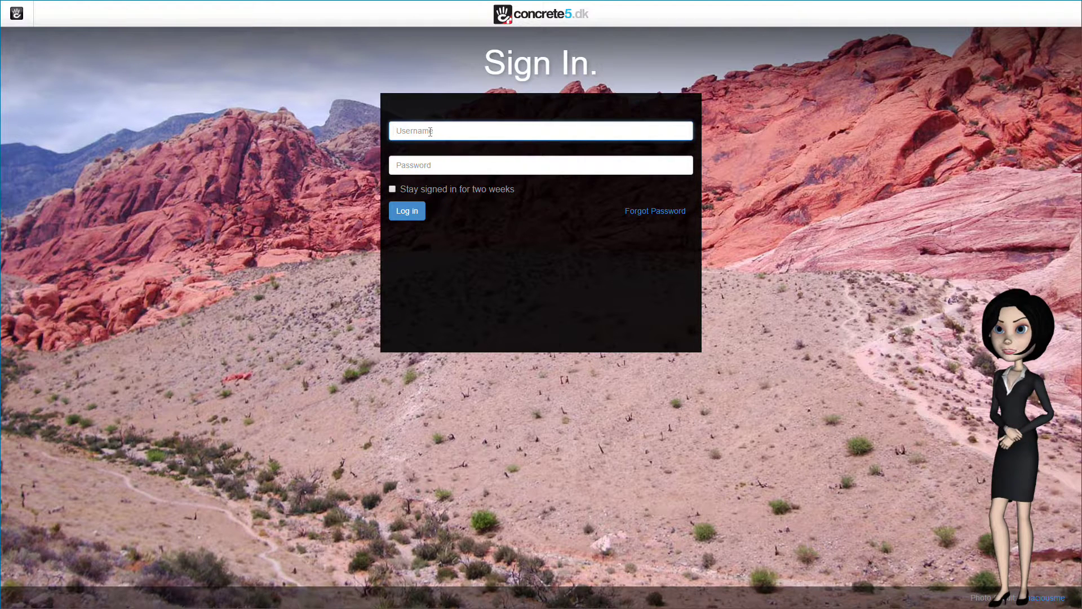
Step: Sign in with the blogging user's username and password
{"action": "type", "text": "MyBlo"}
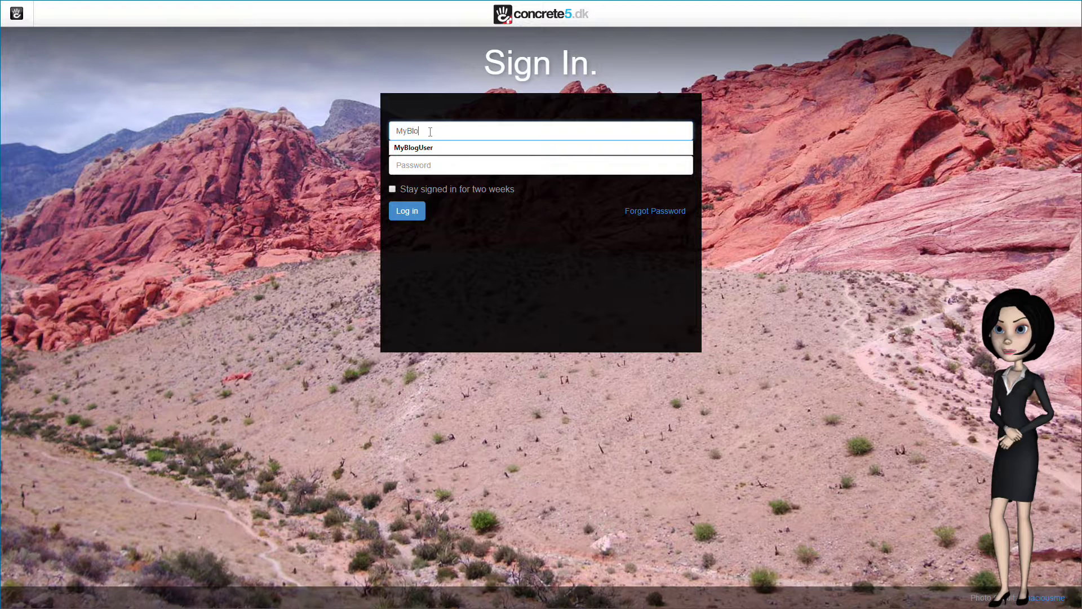
{"action": "type", "text": "gUser"}
{"action": "key", "text": "Tab"}
{"action": "type", "text": "••"}
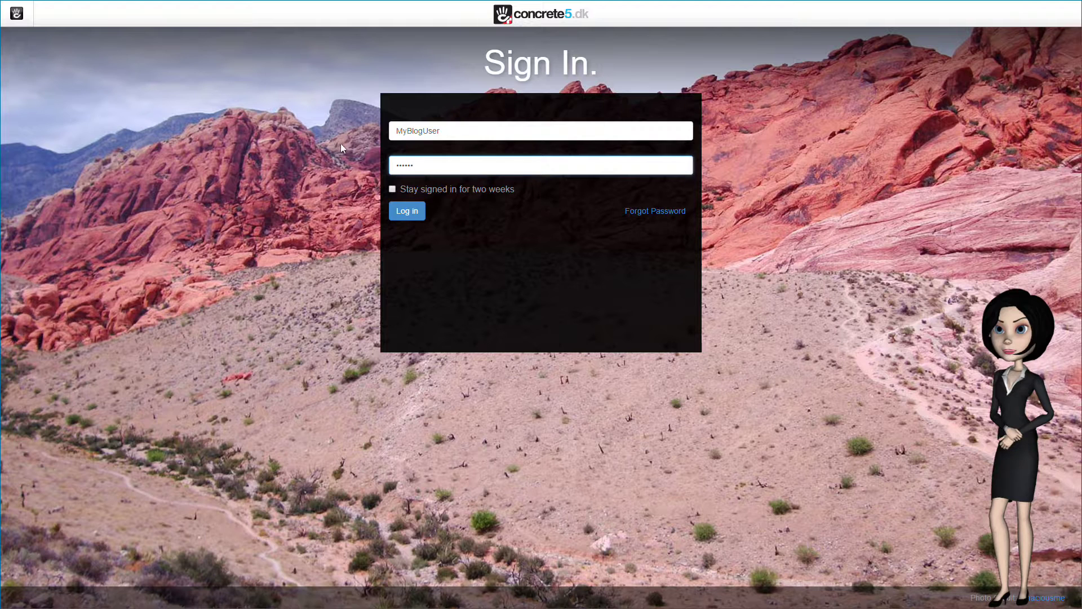
{"action": "left_click", "coordinate": [418, 214]}
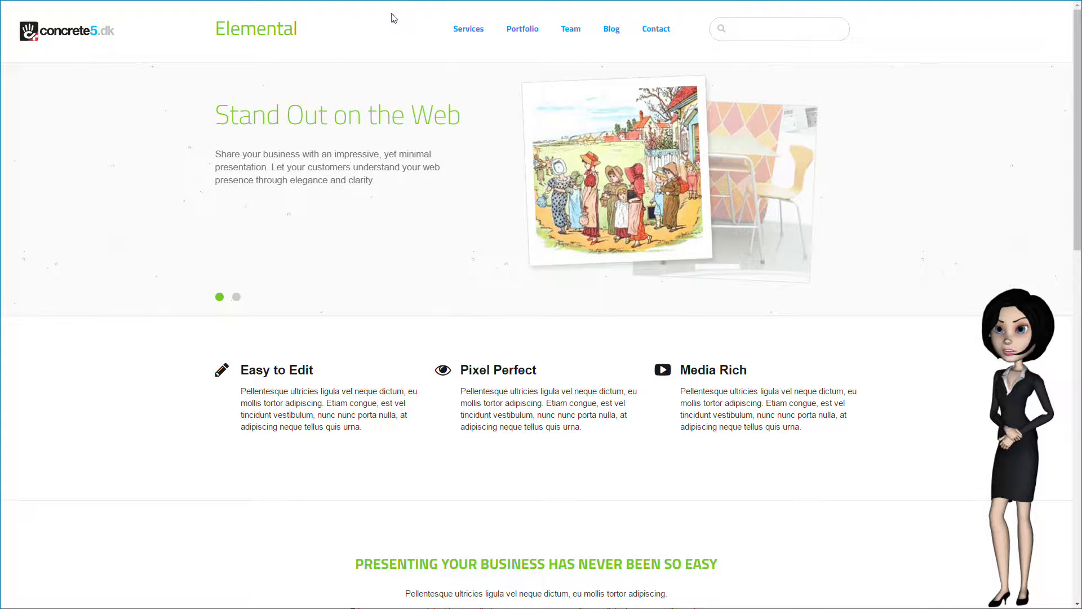
Step: Start a New Post on the Blog page titled 'My very first blog created in C5DK Blog'
{"action": "left_click", "coordinate": [612, 31]}
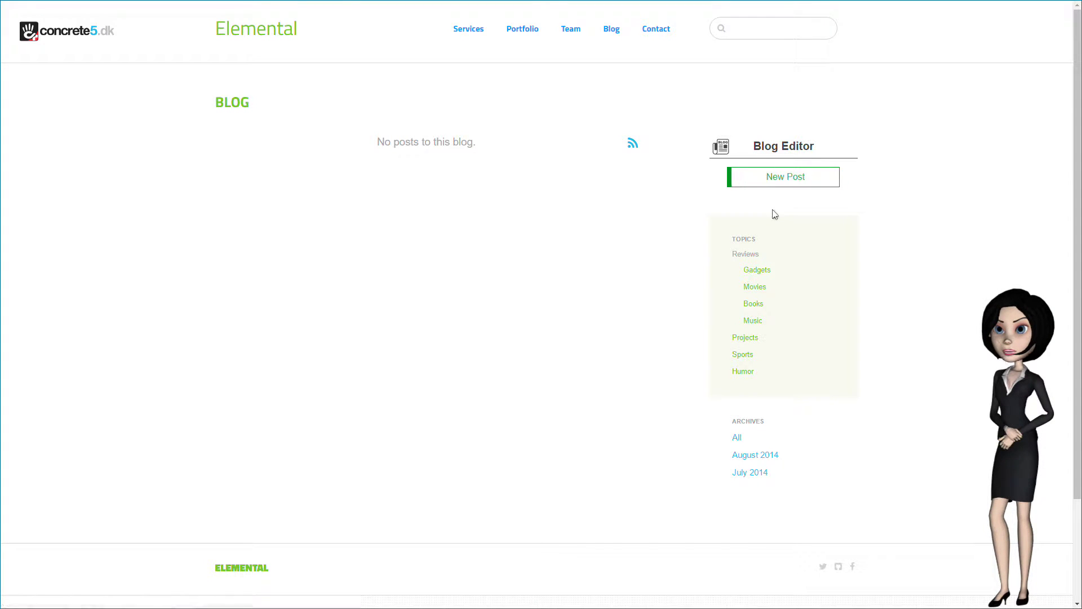
{"action": "left_click", "coordinate": [773, 180]}
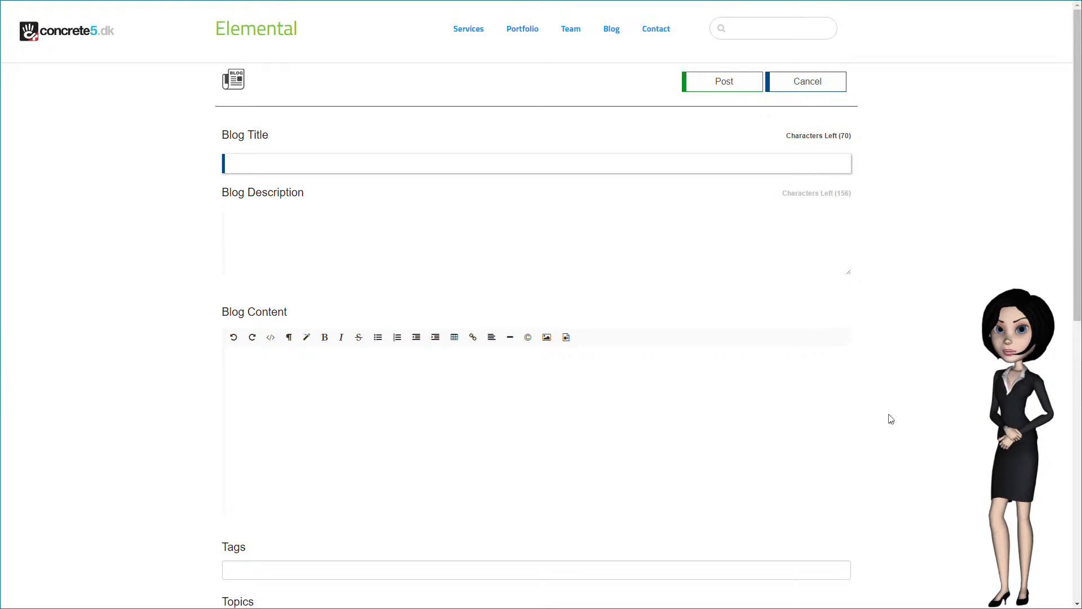
{"action": "type", "text": "My very"}
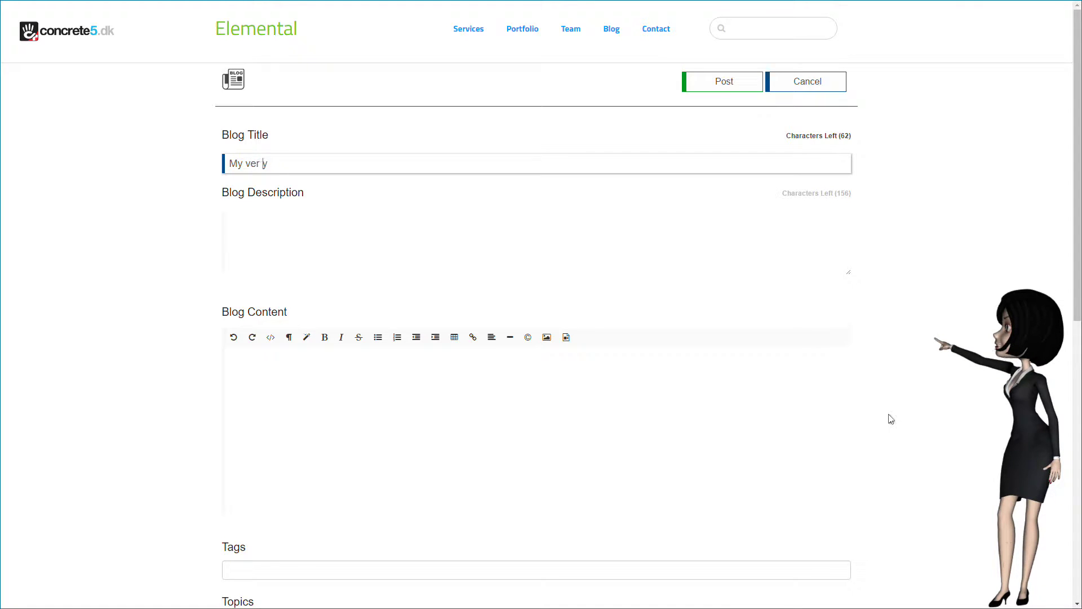
{"action": "key", "text": "BackSpace"}
{"action": "type", "text": "r"}
{"action": "key", "text": "BackSpace"}
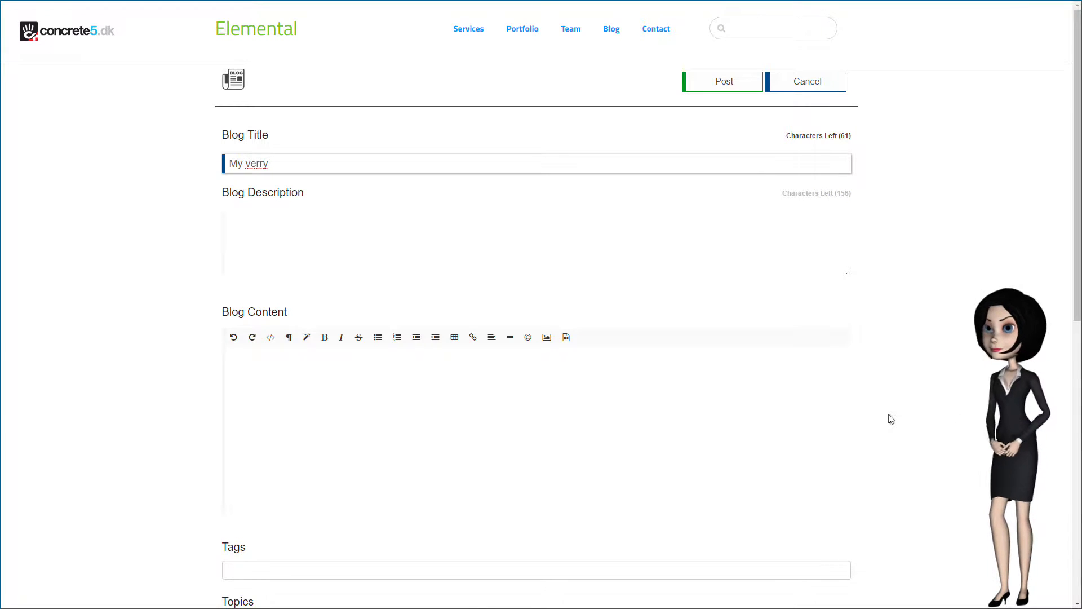
{"action": "key", "text": "Right"}
{"action": "type", "text": "f"}
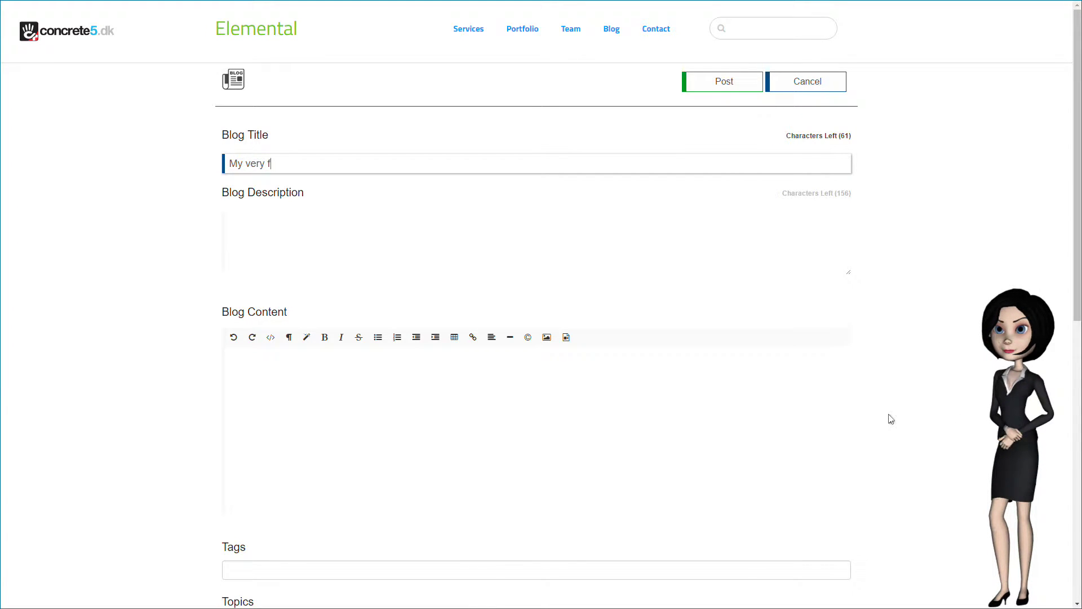
{"action": "type", "text": "irst blog created in C5"}
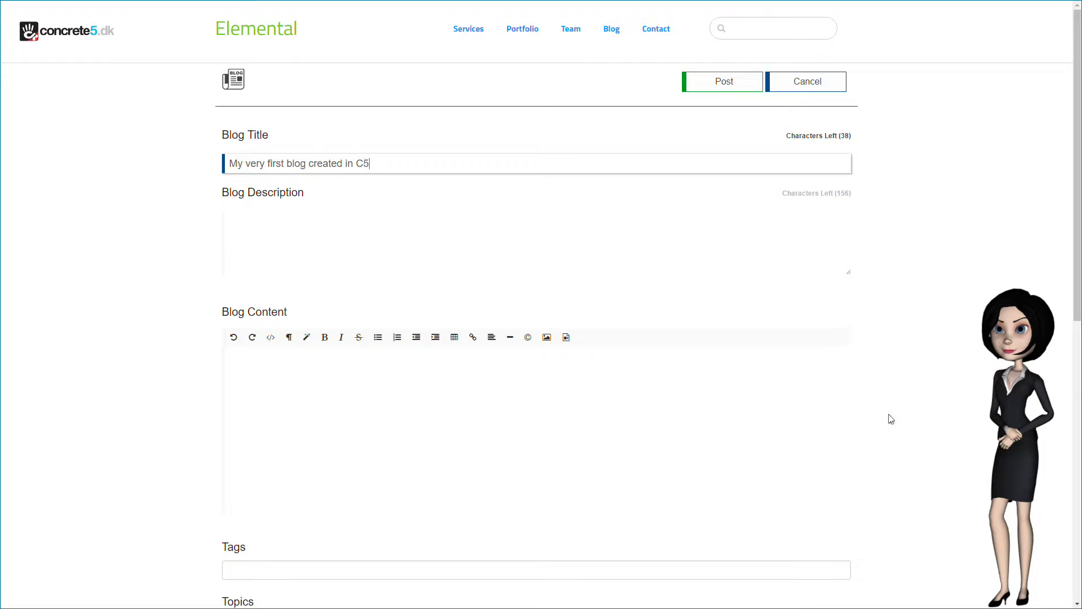
{"action": "type", "text": "DK Blog"}
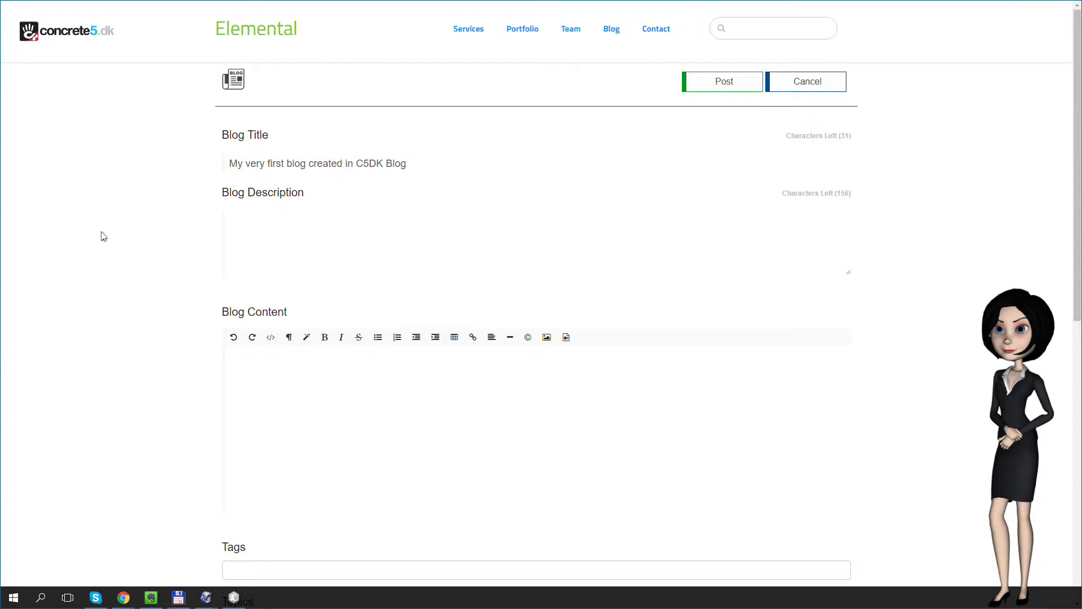
{"action": "left_click", "coordinate": [431, 406]}
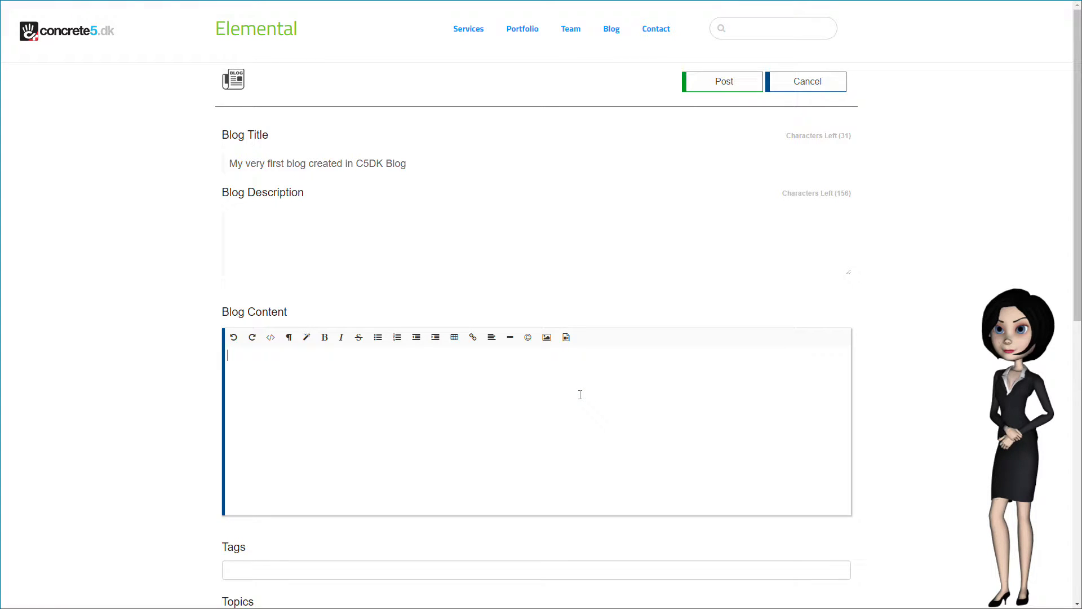
Step: Paste Lorem ipsum into Blog Description and delete its last sentence to stay under the limit
{"action": "left_click", "coordinate": [330, 236]}
{"action": "type", "text": "Proin sodales sagittis molestie. Suspendisse efficitur molestie ligula non posuere. Phasellus gravida commodo ex mattis consectetur. Aenean aliquet dui nec accumsan vulputate."}
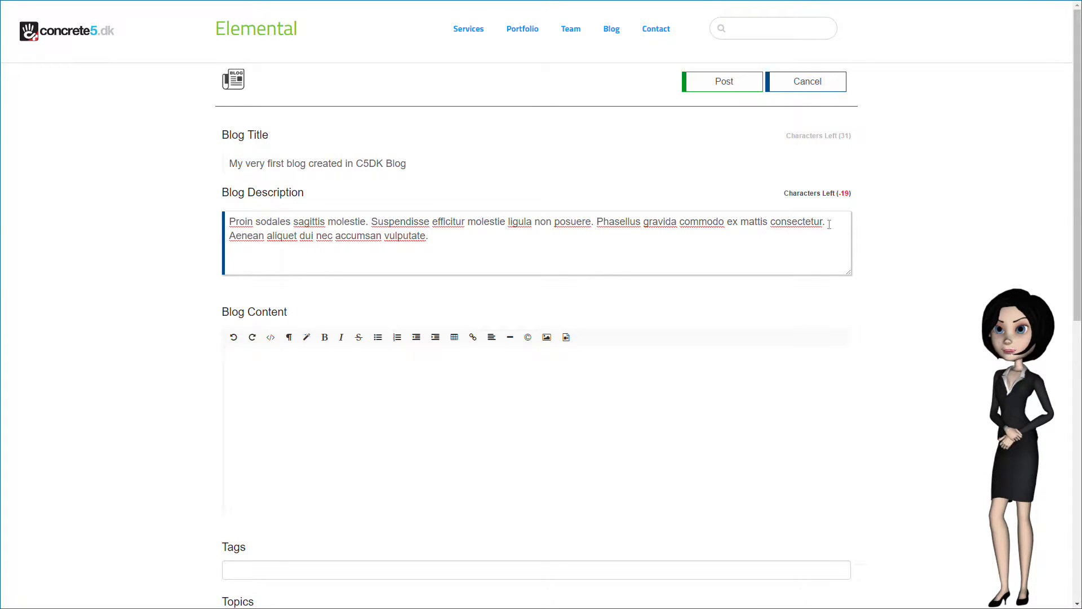
{"action": "left_click_drag", "start_coordinate": [829, 220], "coordinate": [833, 242]}
{"action": "key", "text": "BackSpace"}
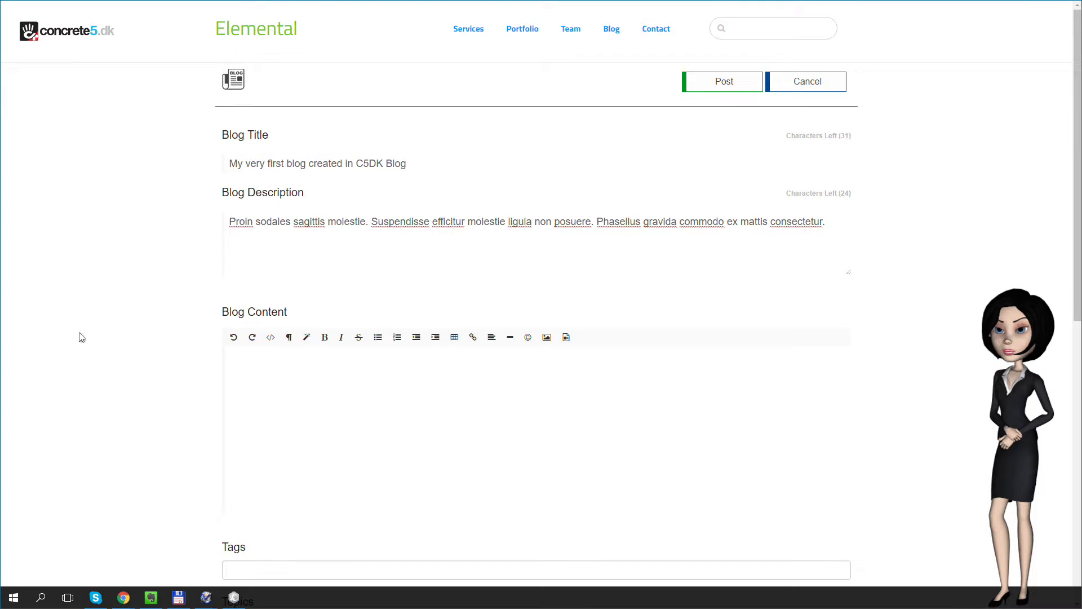
{"action": "left_click", "coordinate": [415, 442]}
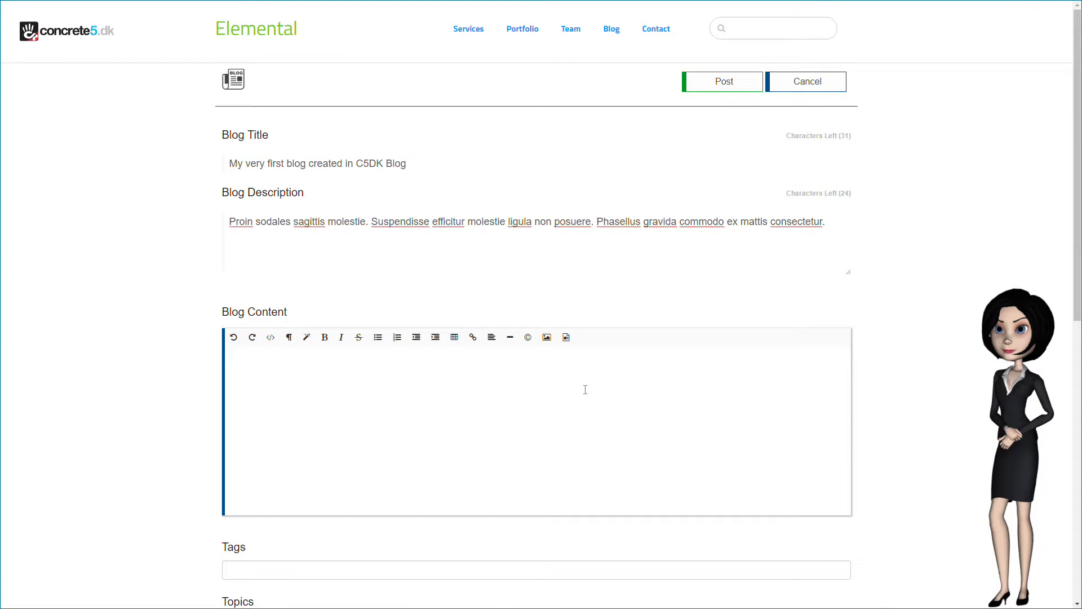
Step: Paste four Lorem-ipsum paragraphs into Blog Content and insert an empty line after the second
{"action": "key", "text": "ctrl+v"}
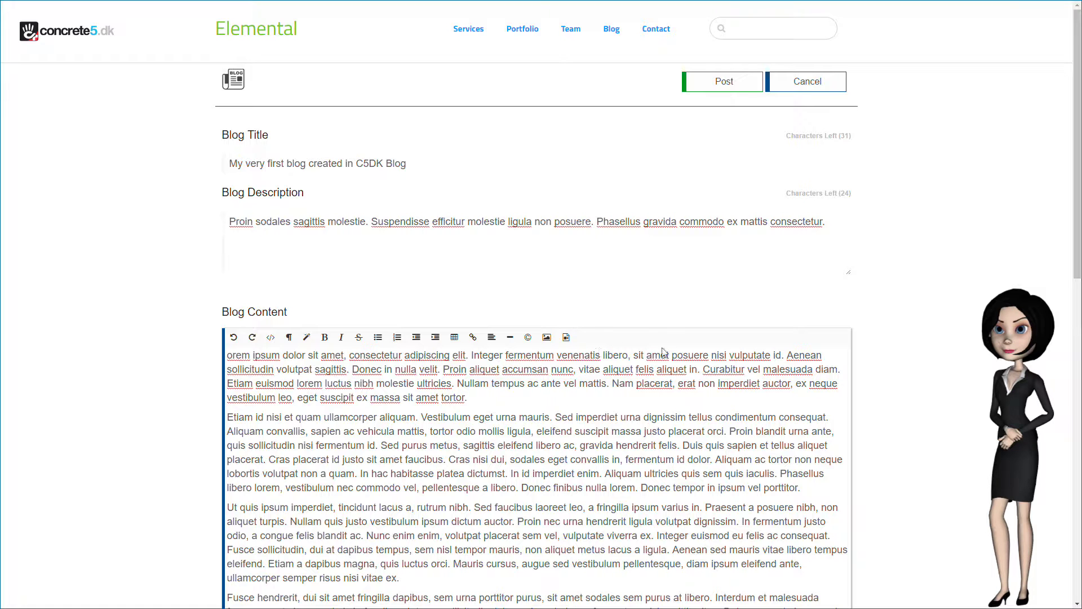
{"action": "scroll", "coordinate": [754, 442], "scroll_direction": "down", "scroll_amount": 2}
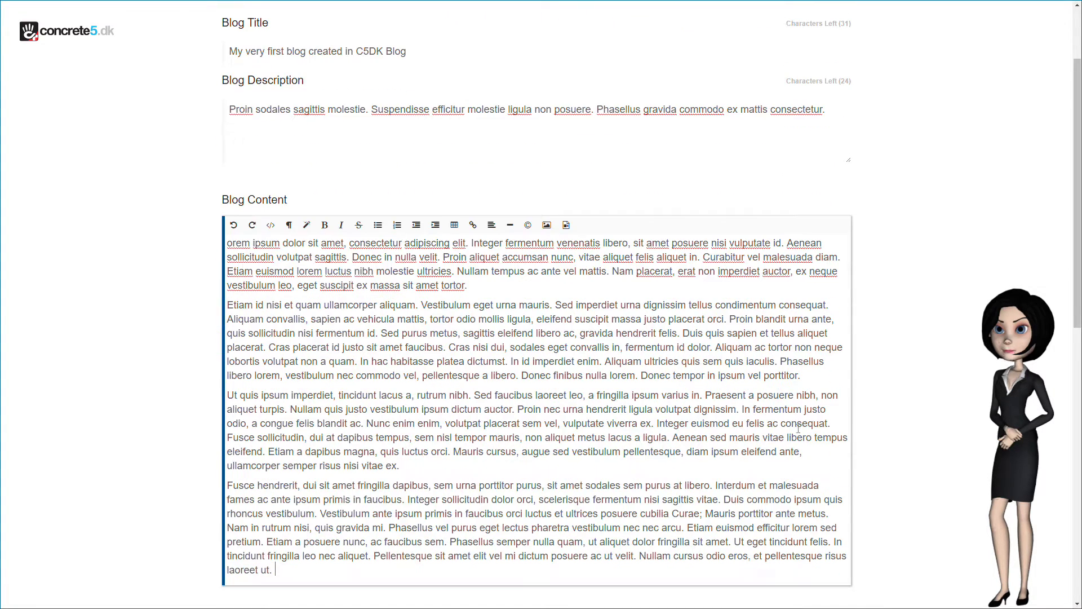
{"action": "left_click", "coordinate": [816, 377]}
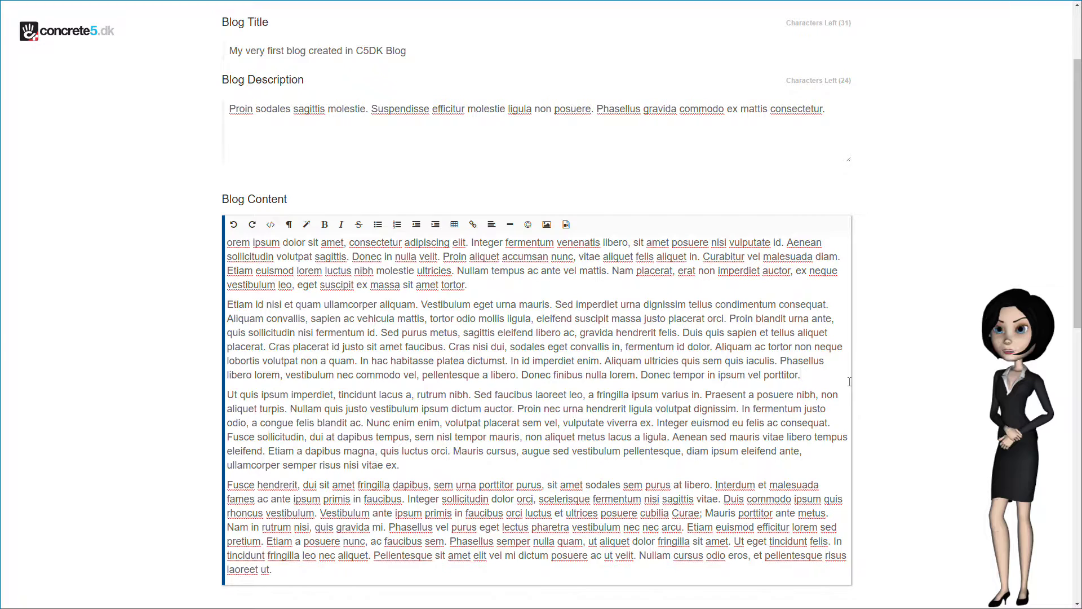
{"action": "key", "text": "Return"}
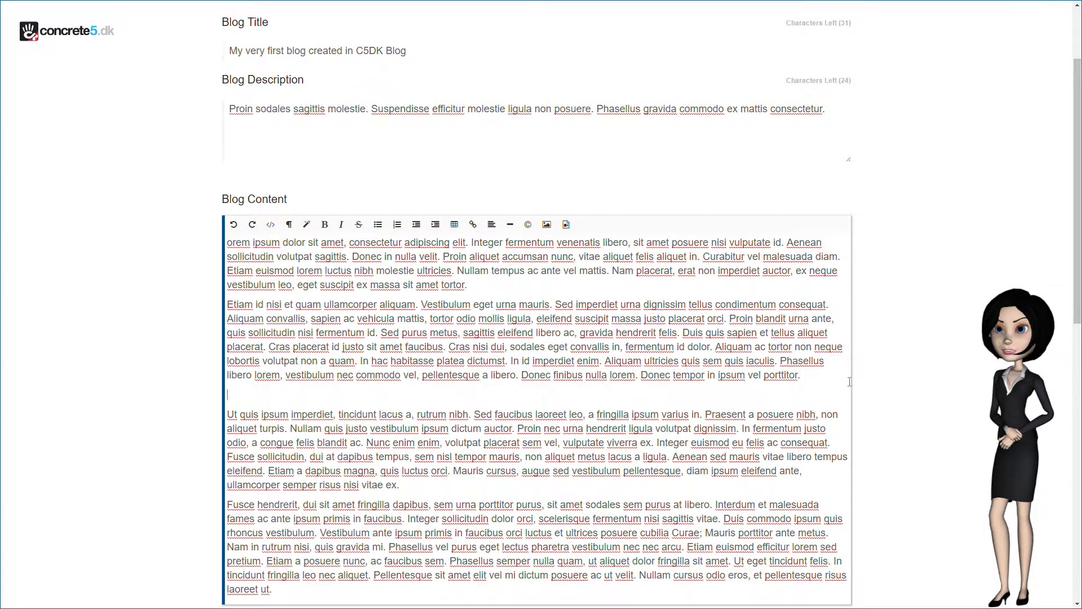
Step: Upload spa photo 3391420_l from Concrete5 Arkiv/Købte billeder and insert it below the second paragraph
{"action": "left_click", "coordinate": [547, 224]}
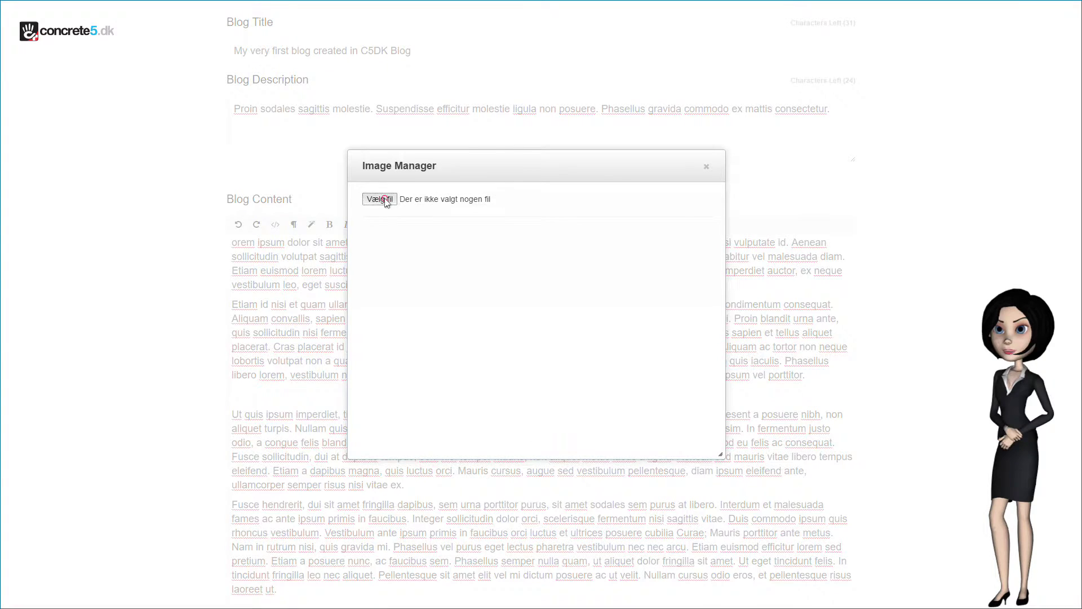
{"action": "left_click", "coordinate": [385, 199]}
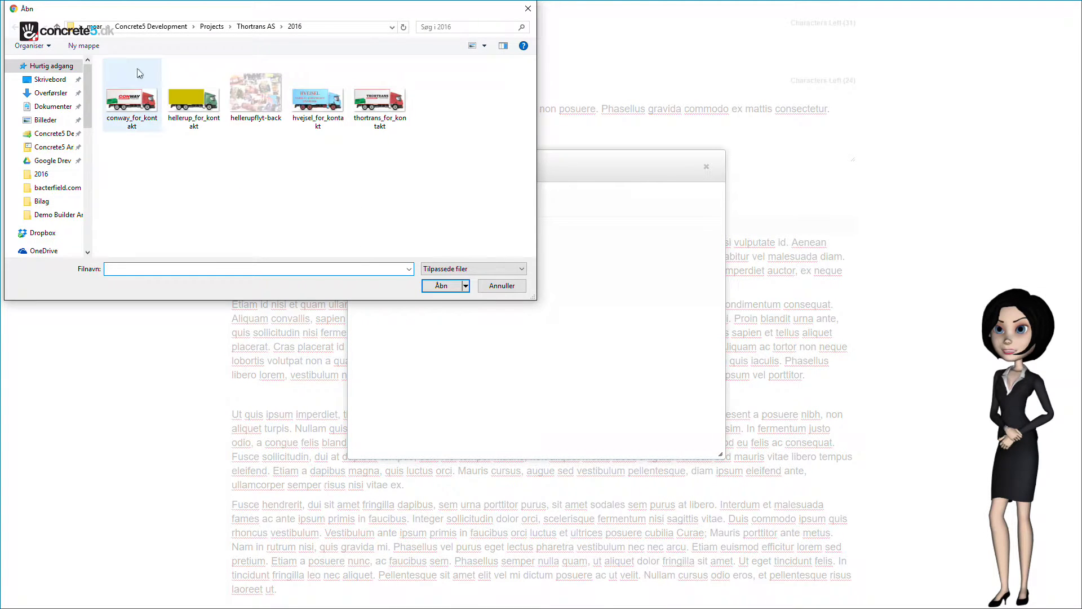
{"action": "left_click", "coordinate": [211, 26]}
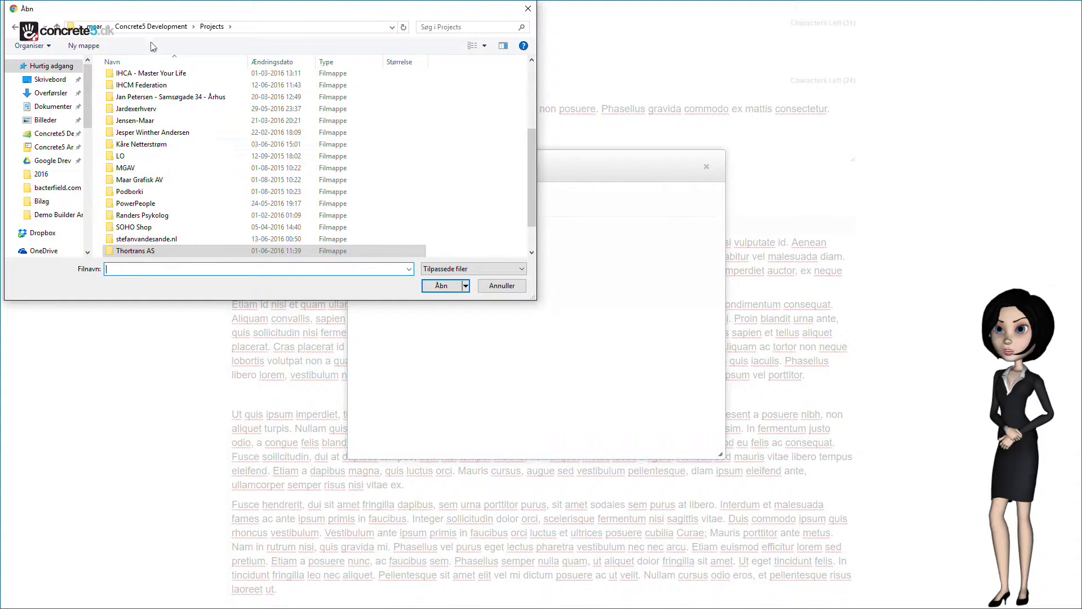
{"action": "left_click", "coordinate": [168, 28]}
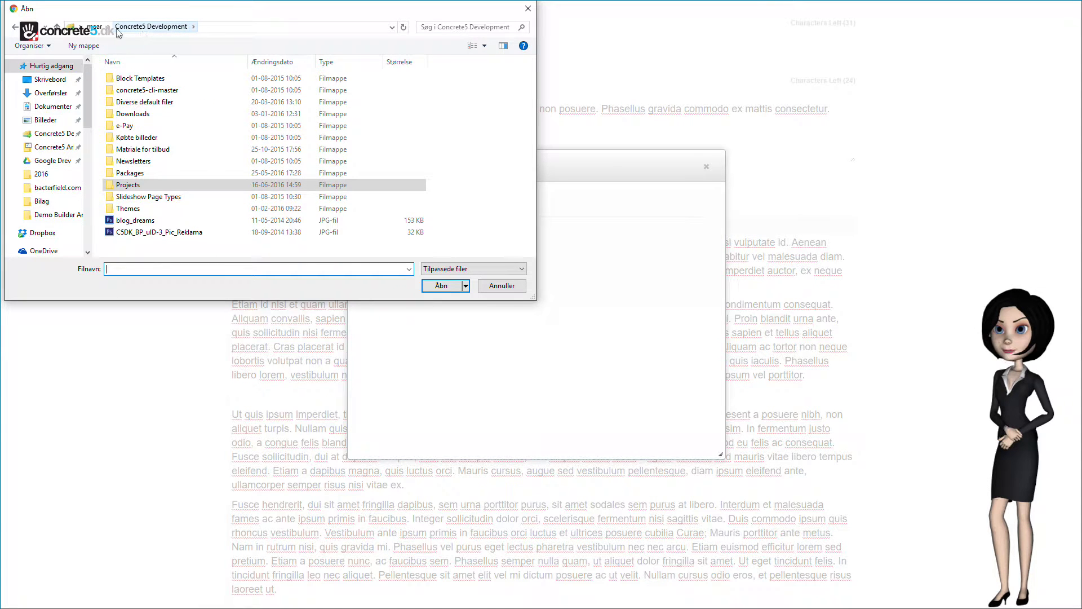
{"action": "left_click", "coordinate": [95, 27]}
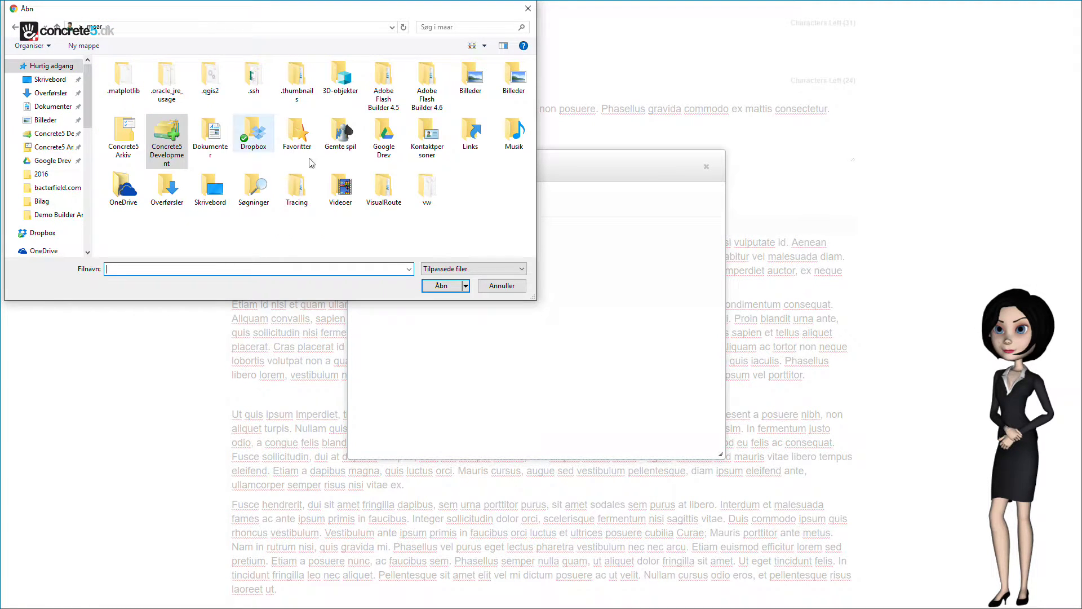
{"action": "double_click", "coordinate": [132, 138]}
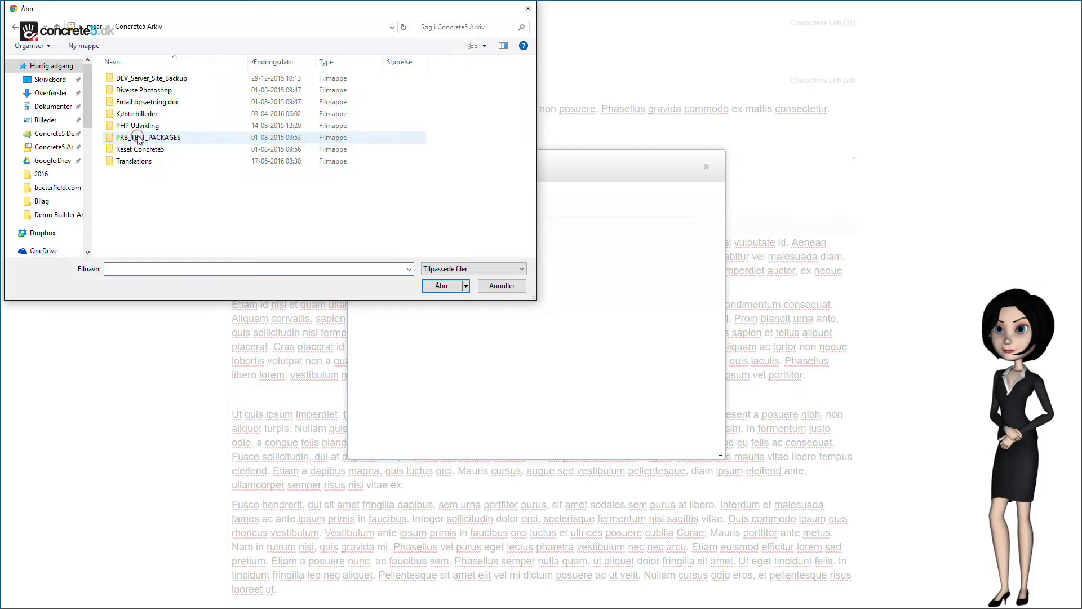
{"action": "double_click", "coordinate": [163, 115]}
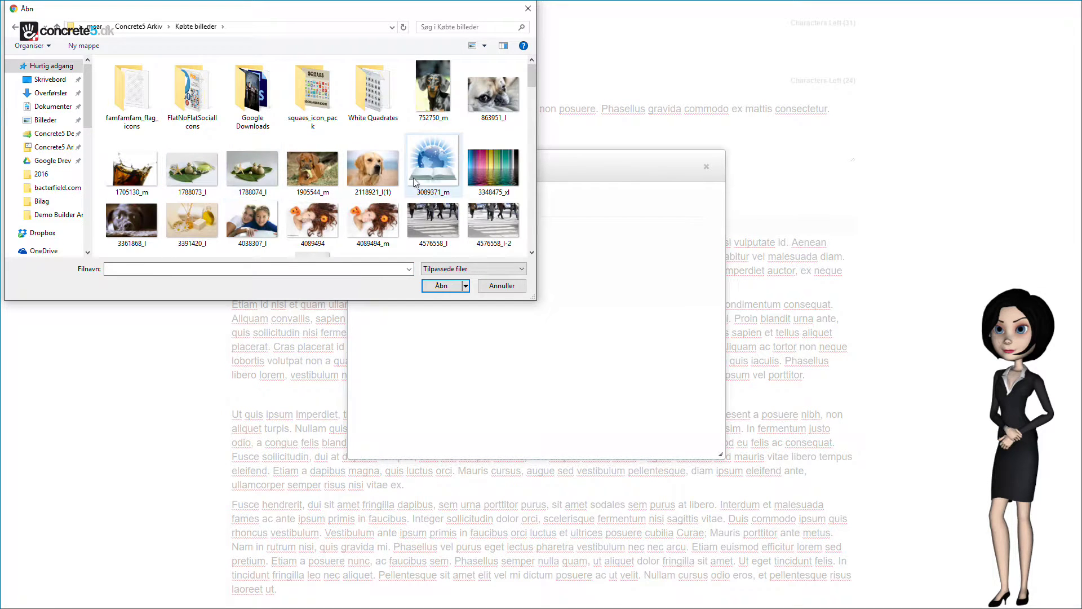
{"action": "scroll", "coordinate": [392, 175], "scroll_direction": "down", "scroll_amount": 2}
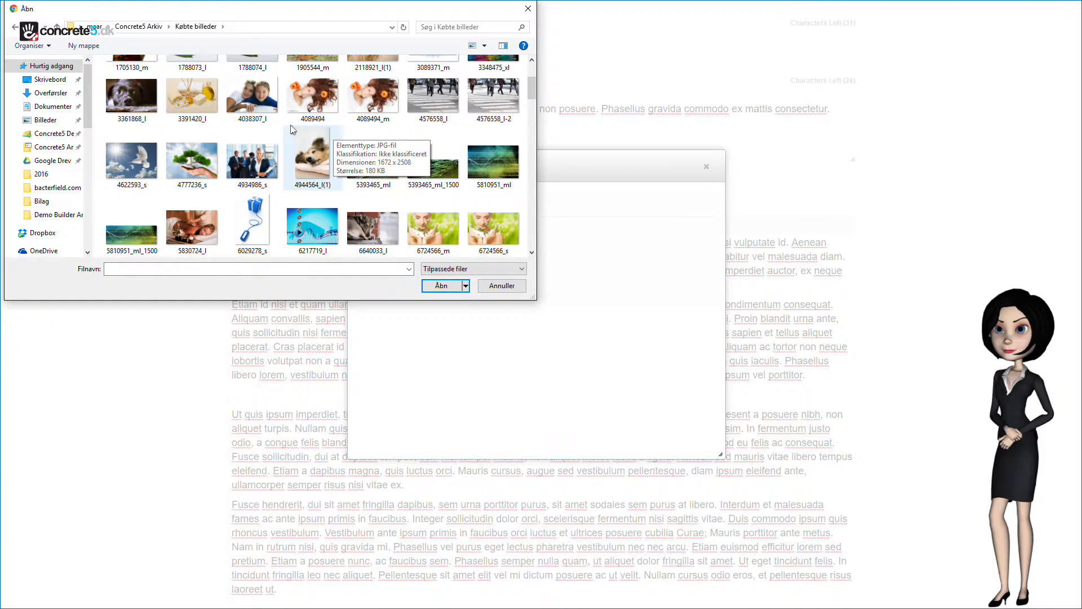
{"action": "left_click", "coordinate": [186, 98]}
{"action": "left_click", "coordinate": [442, 286]}
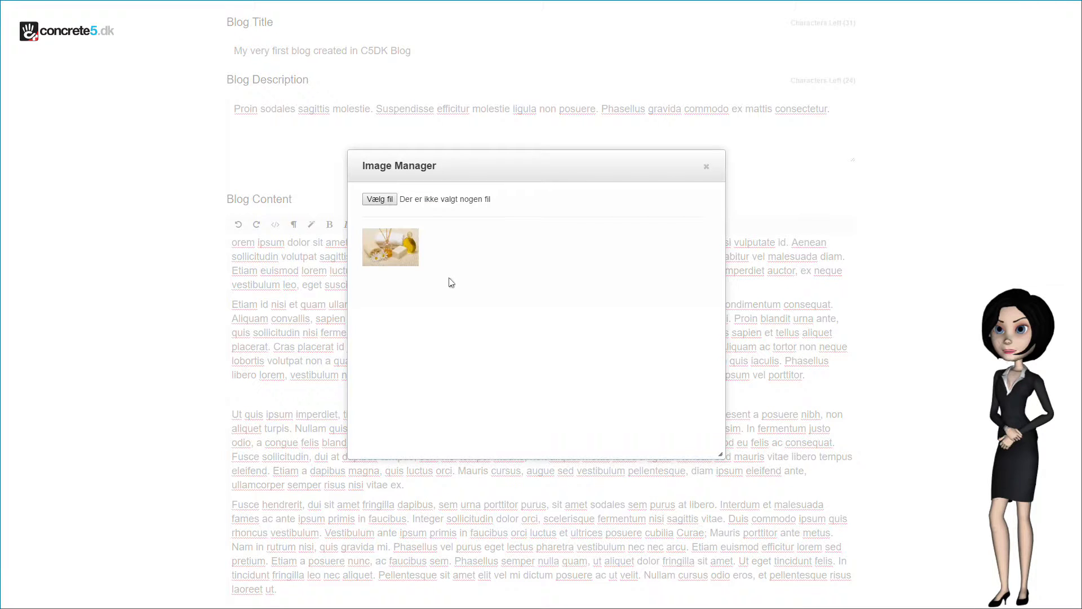
{"action": "left_click", "coordinate": [398, 253]}
Step: Expand Reviews under Topics and tick Humor, leaving the Tags field empty
{"action": "scroll", "coordinate": [684, 256], "scroll_direction": "down", "scroll_amount": 3}
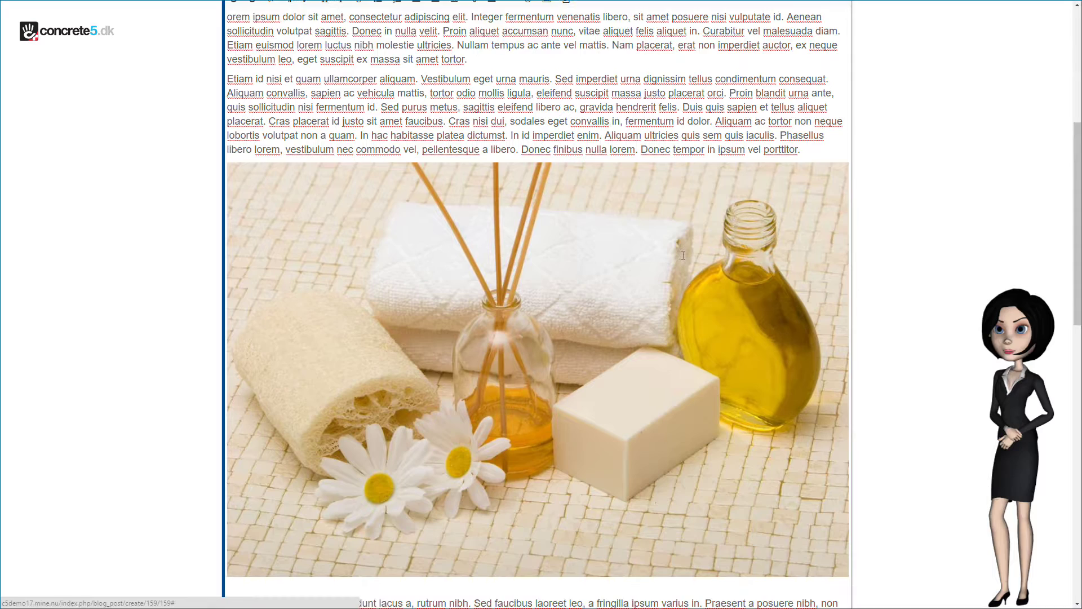
{"action": "scroll", "coordinate": [683, 255], "scroll_direction": "down", "scroll_amount": 1}
{"action": "scroll", "coordinate": [683, 256], "scroll_direction": "down", "scroll_amount": 8}
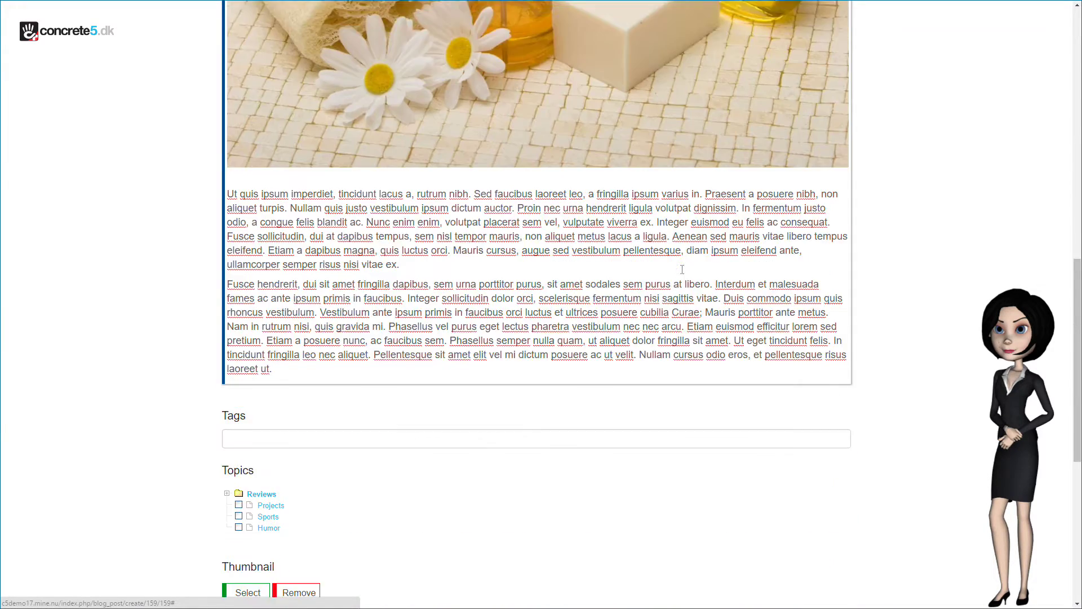
{"action": "scroll", "coordinate": [682, 270], "scroll_direction": "down", "scroll_amount": 1}
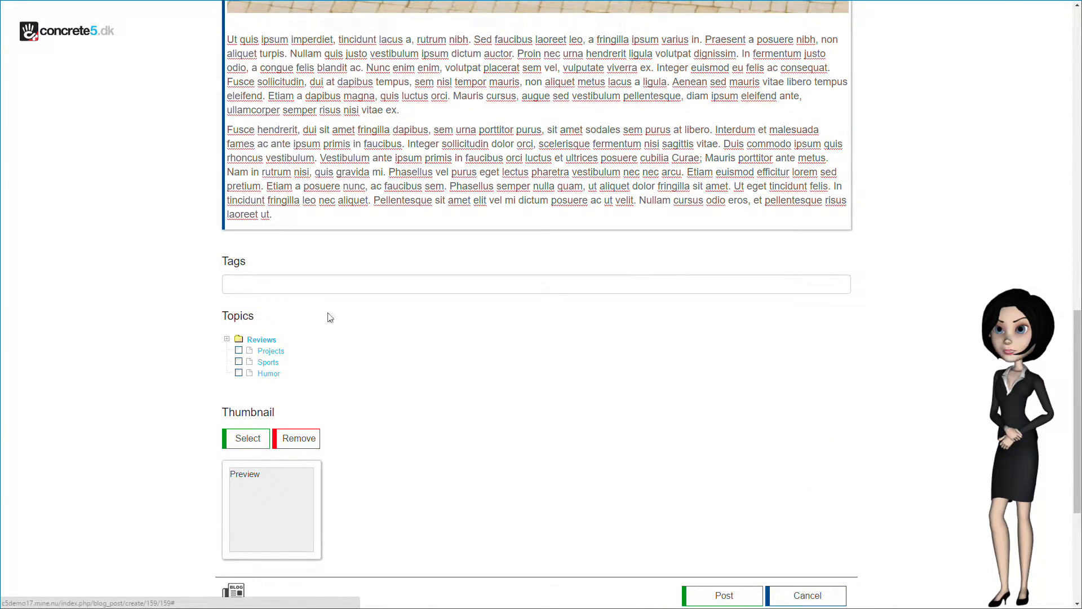
{"action": "left_click", "coordinate": [228, 340]}
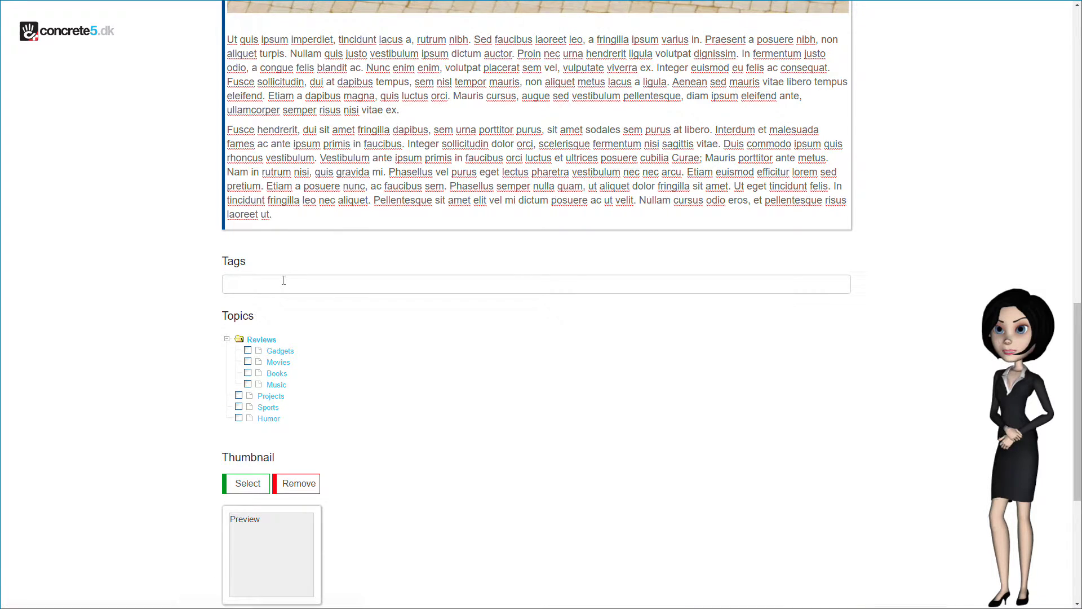
{"action": "left_click", "coordinate": [309, 285]}
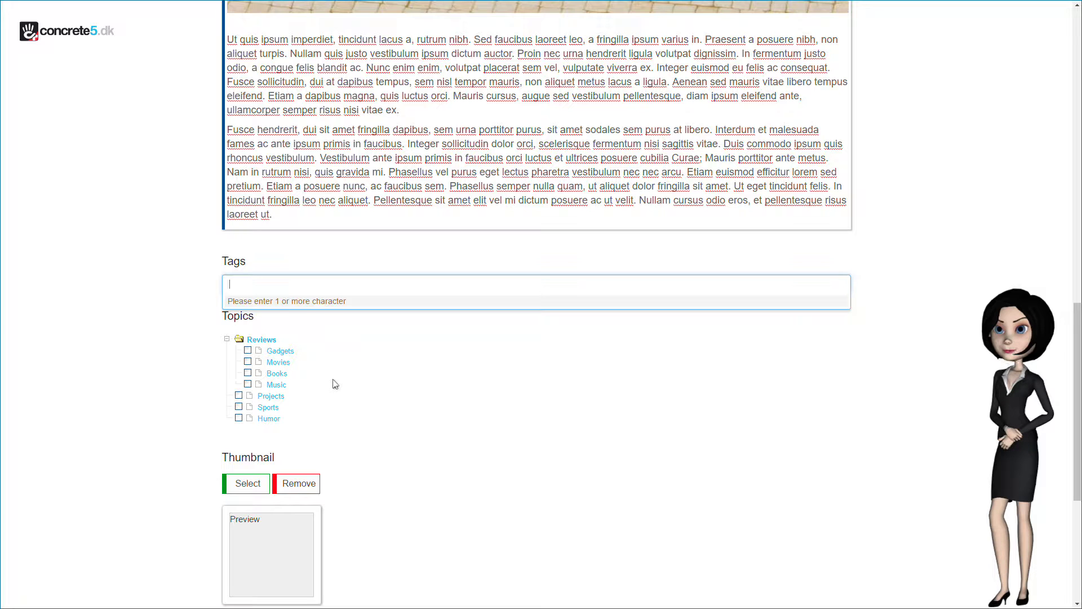
{"action": "left_click", "coordinate": [239, 420]}
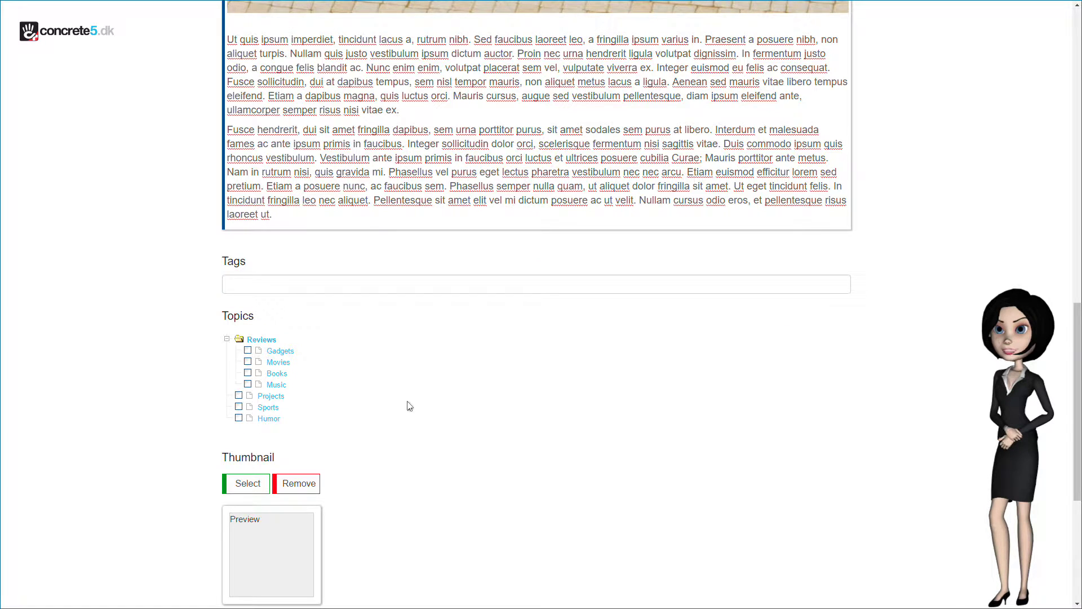
{"action": "left_click", "coordinate": [240, 420]}
{"action": "scroll", "coordinate": [479, 362], "scroll_direction": "down", "scroll_amount": 2}
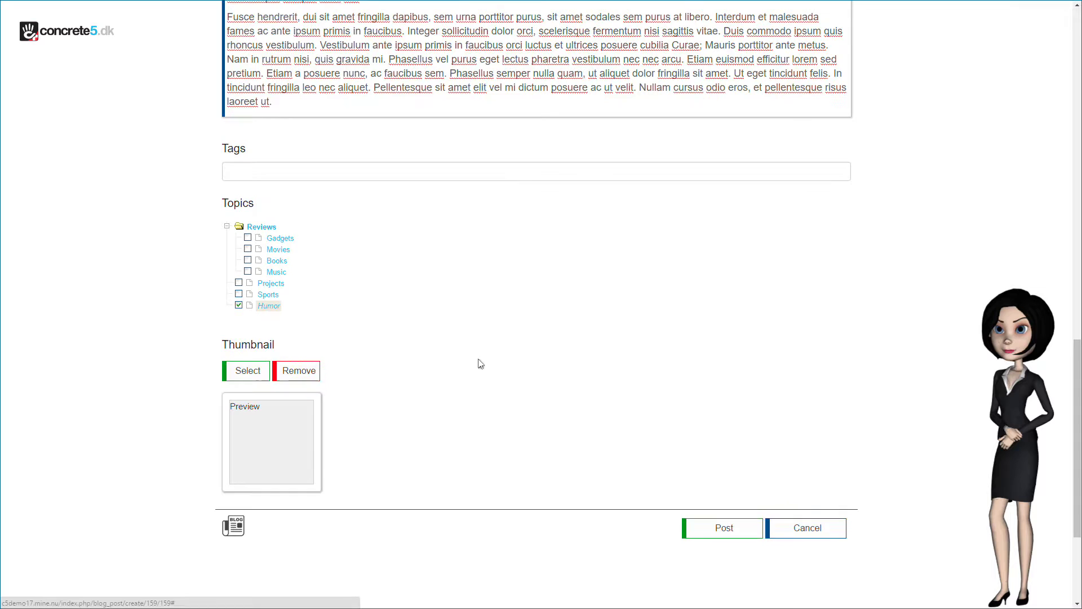
Step: Set the uploaded spa photo as thumbnail, cropped to a small square over the reed diffuser and daisies
{"action": "left_click", "coordinate": [224, 370]}
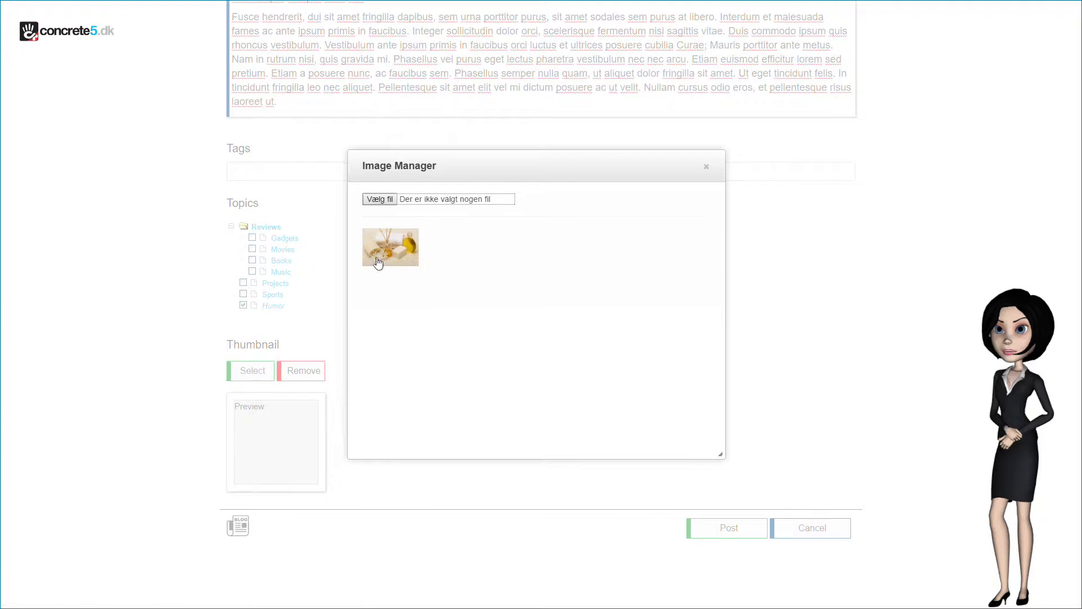
{"action": "left_click", "coordinate": [396, 248]}
{"action": "scroll", "coordinate": [684, 266], "scroll_direction": "down", "scroll_amount": 2}
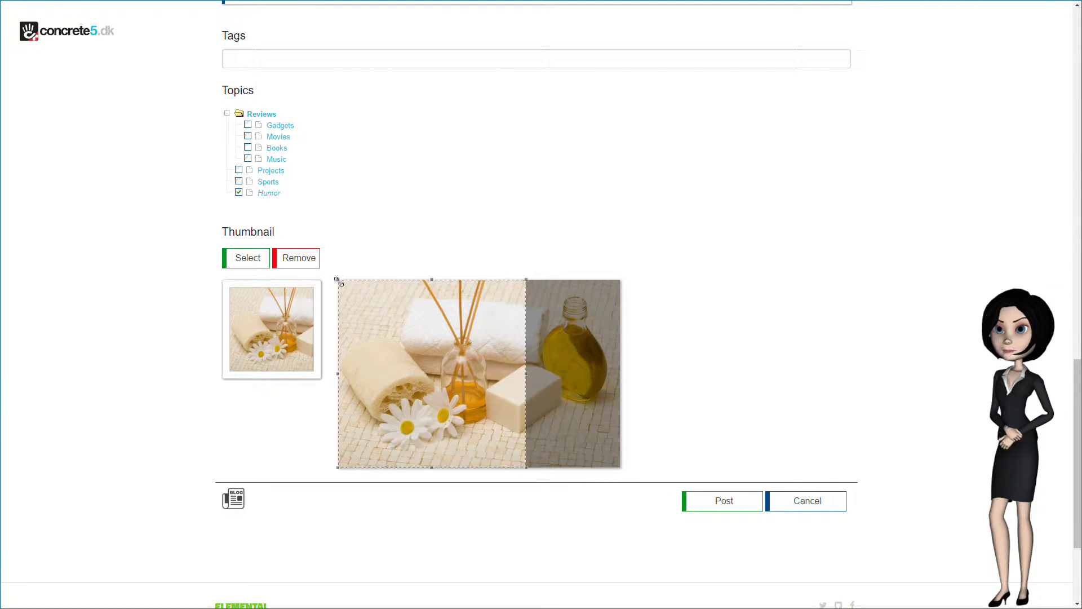
{"action": "left_click_drag", "start_coordinate": [338, 279], "coordinate": [424, 354]}
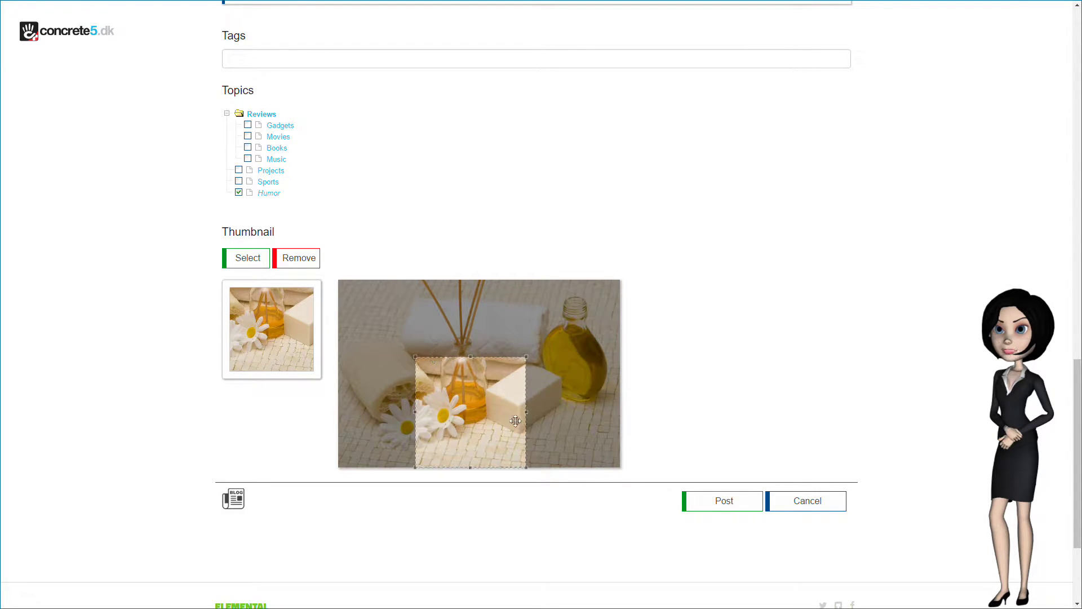
{"action": "left_click", "coordinate": [501, 432]}
{"action": "left_click_drag", "start_coordinate": [483, 412], "coordinate": [449, 381]}
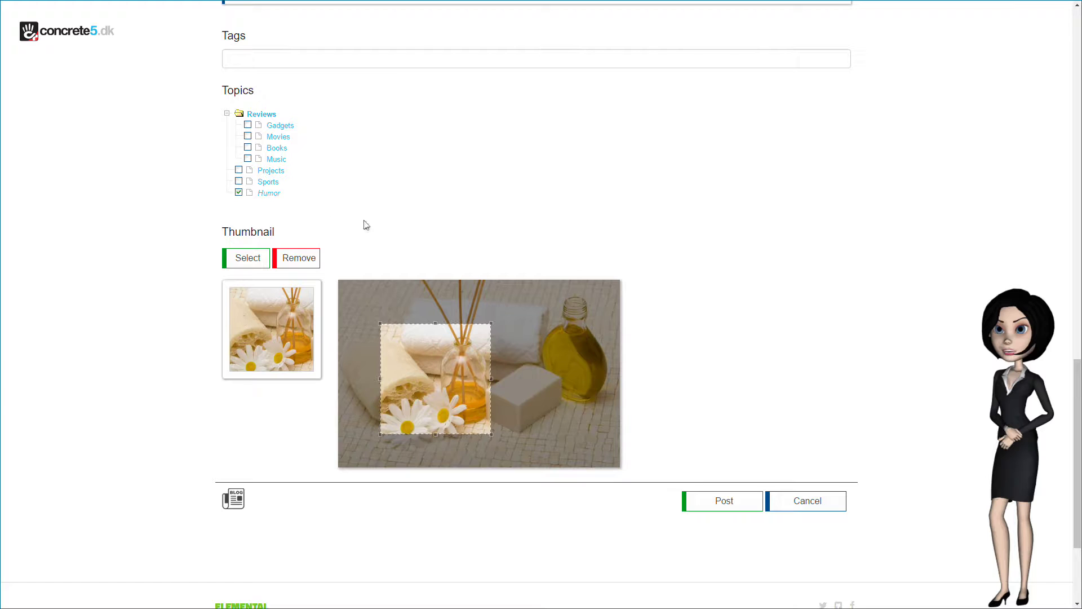
Step: Post the blog entry and scroll through the published page to check its title, text and photo
{"action": "left_click", "coordinate": [740, 502]}
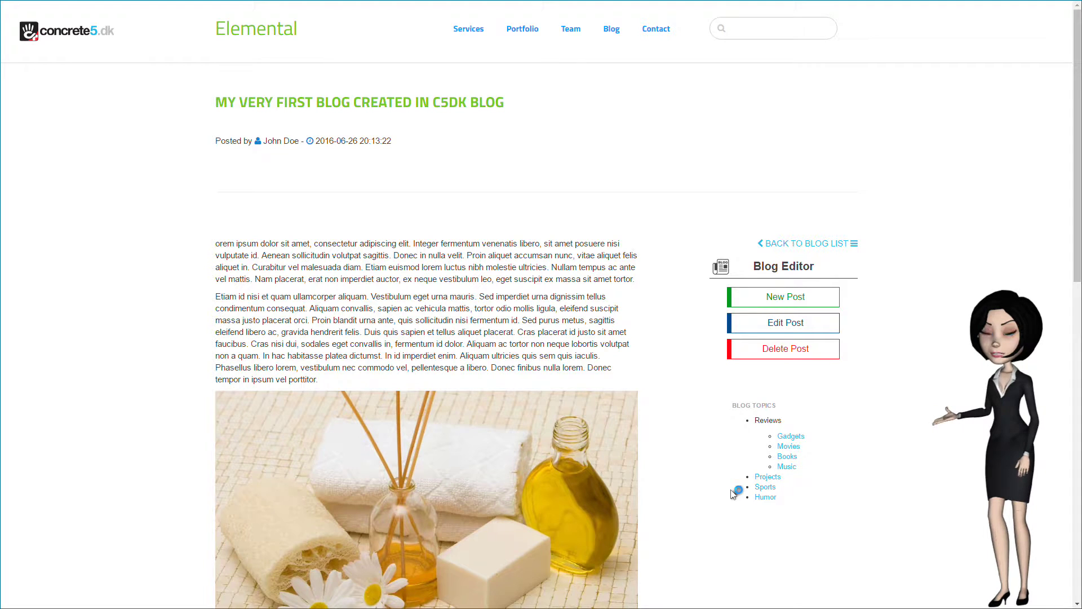
{"action": "scroll", "coordinate": [652, 368], "scroll_direction": "down", "scroll_amount": 5}
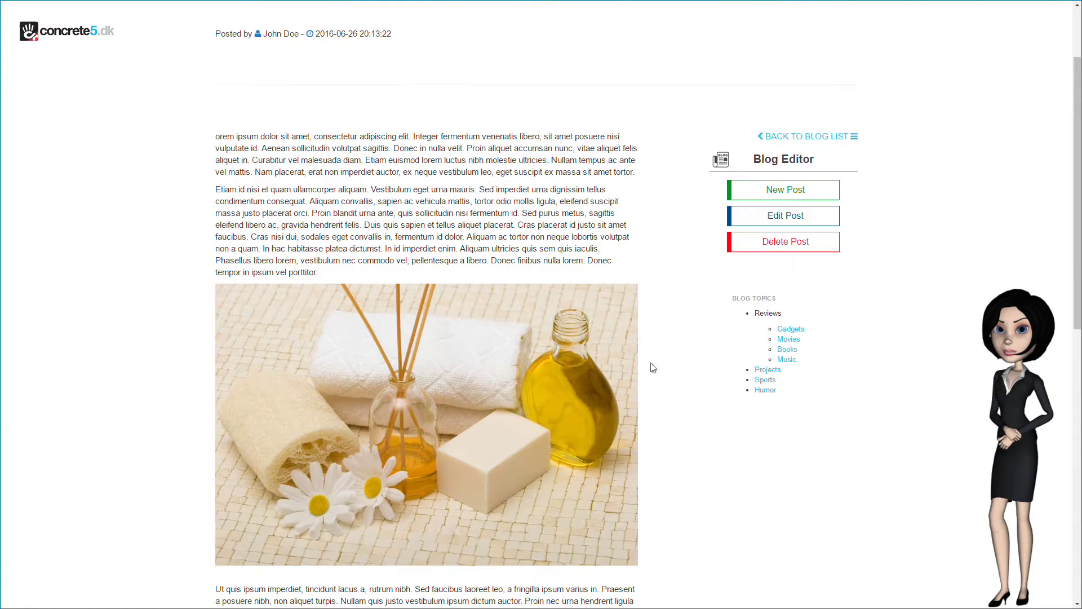
{"action": "scroll", "coordinate": [653, 368], "scroll_direction": "down", "scroll_amount": 6}
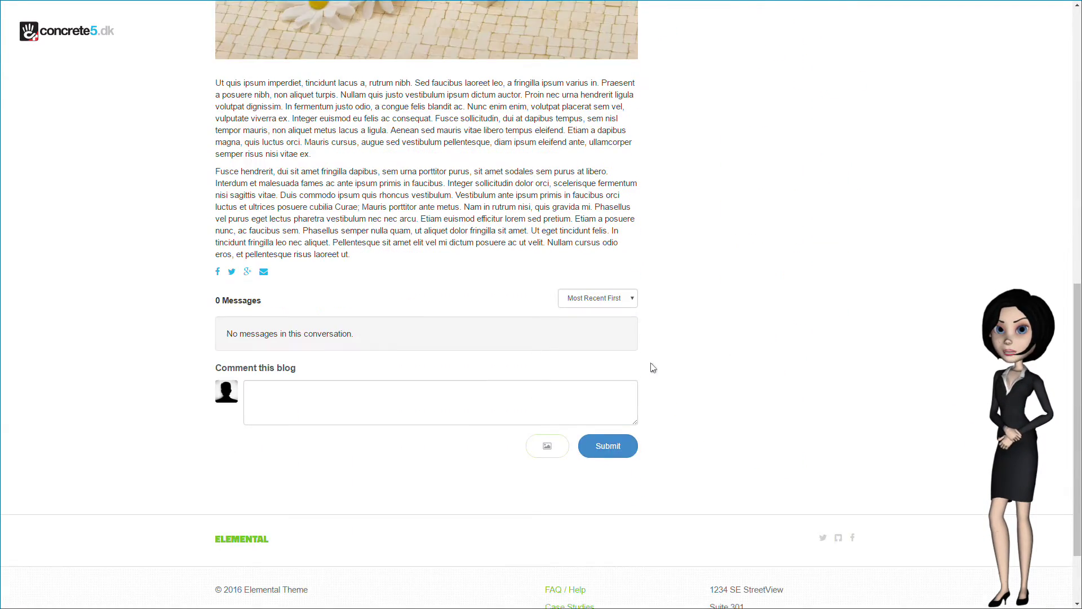
{"action": "scroll", "coordinate": [657, 374], "scroll_direction": "up", "scroll_amount": 11}
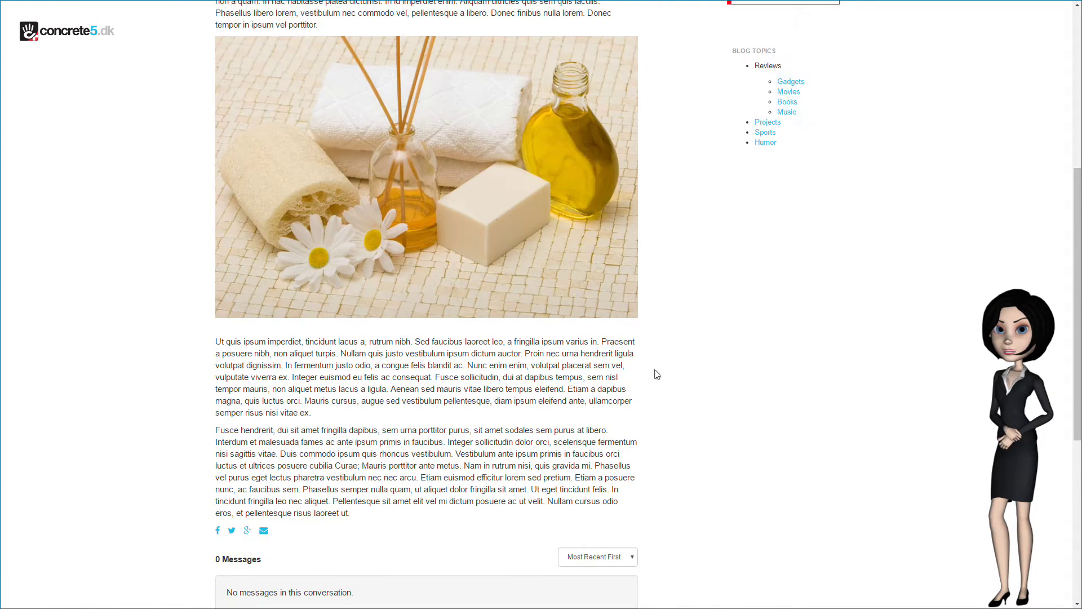
{"action": "scroll", "coordinate": [657, 375], "scroll_direction": "up", "scroll_amount": 1}
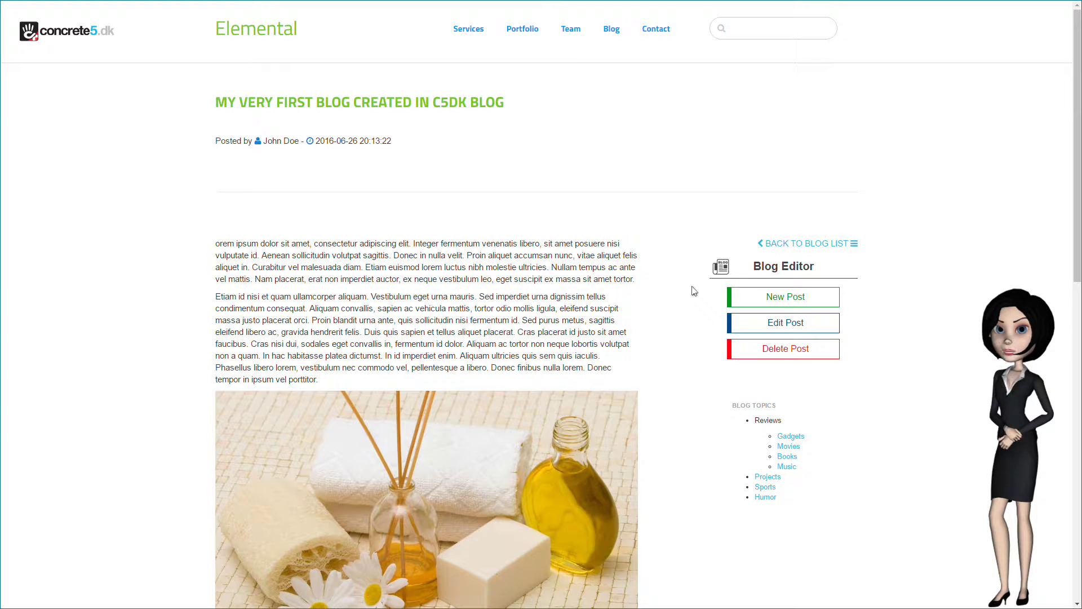
Step: Return to the Blog list and open the first post, 'My very first blog created in C5DK Blog'
{"action": "left_click", "coordinate": [797, 243]}
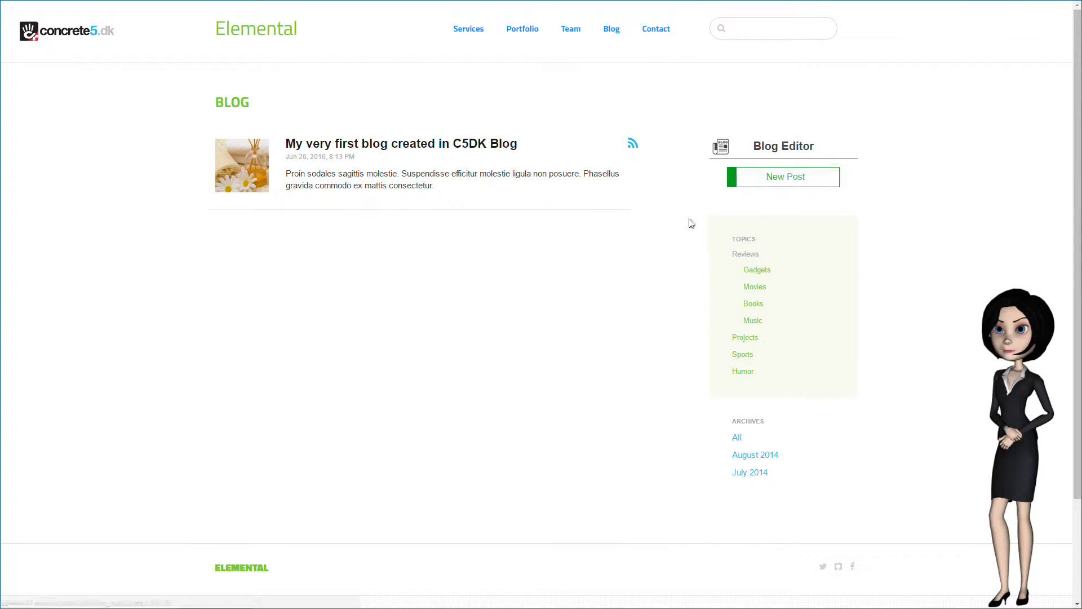
{"action": "left_click", "coordinate": [386, 142]}
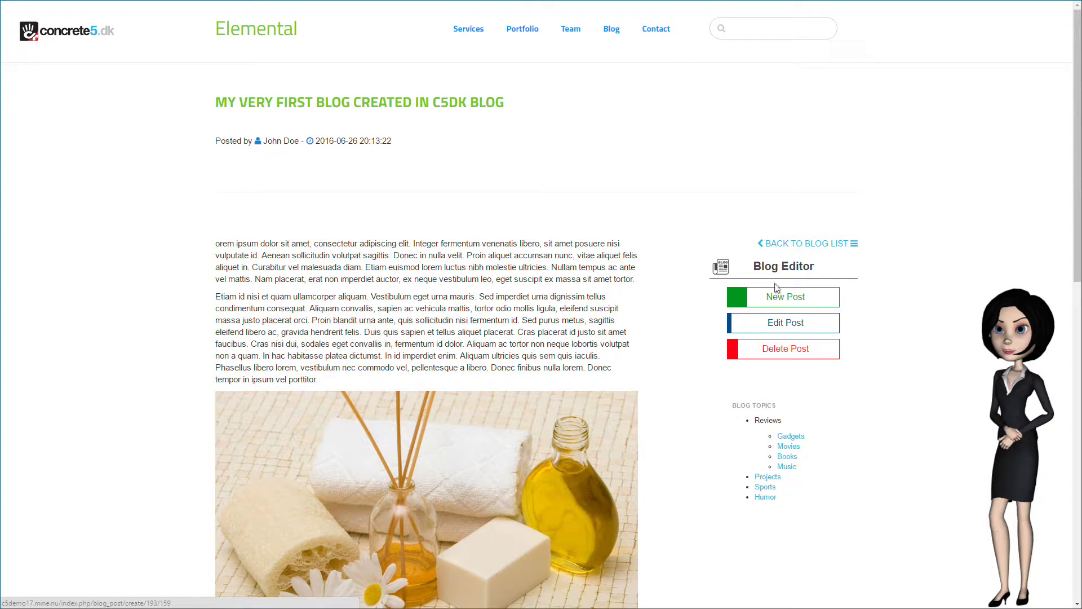
{"action": "left_click", "coordinate": [782, 327]}
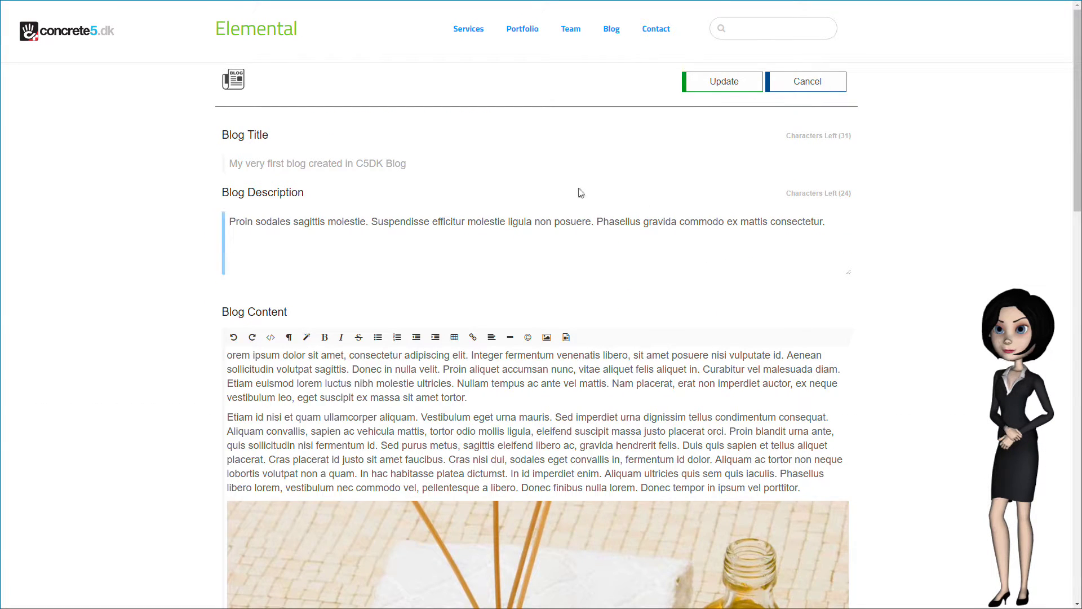
{"action": "scroll", "coordinate": [482, 532], "scroll_direction": "down", "scroll_amount": 9}
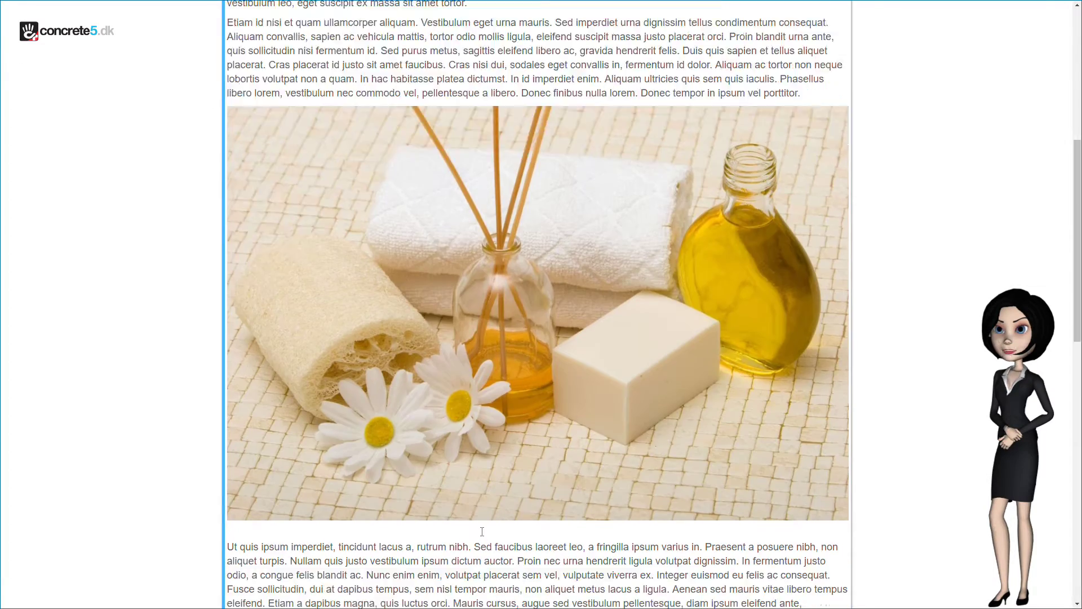
{"action": "scroll", "coordinate": [476, 503], "scroll_direction": "up", "scroll_amount": 2}
{"action": "scroll", "coordinate": [475, 482], "scroll_direction": "up", "scroll_amount": 8}
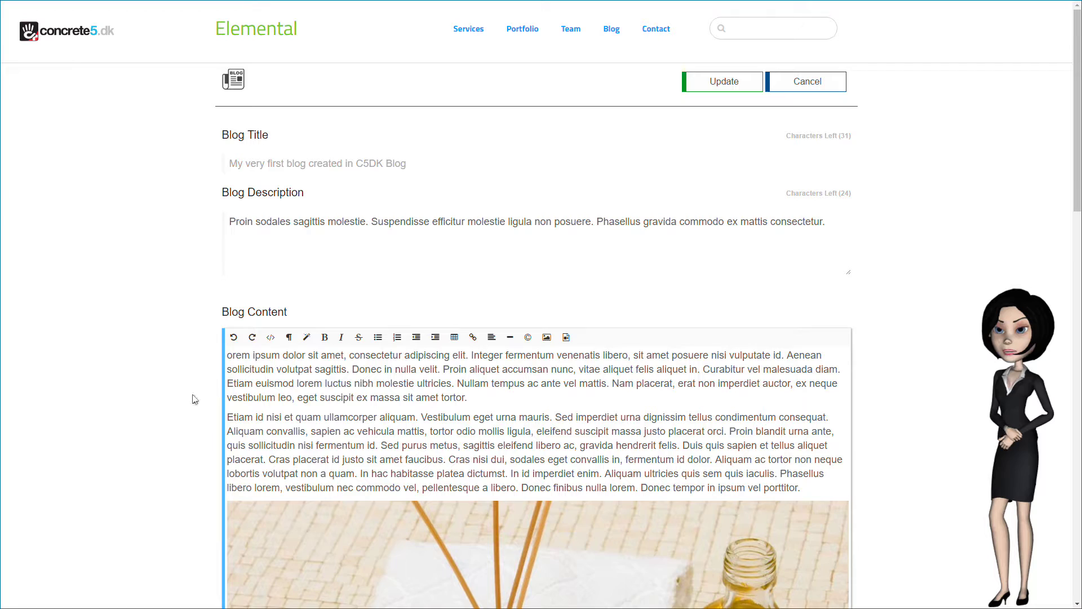
{"action": "left_click", "coordinate": [254, 241]}
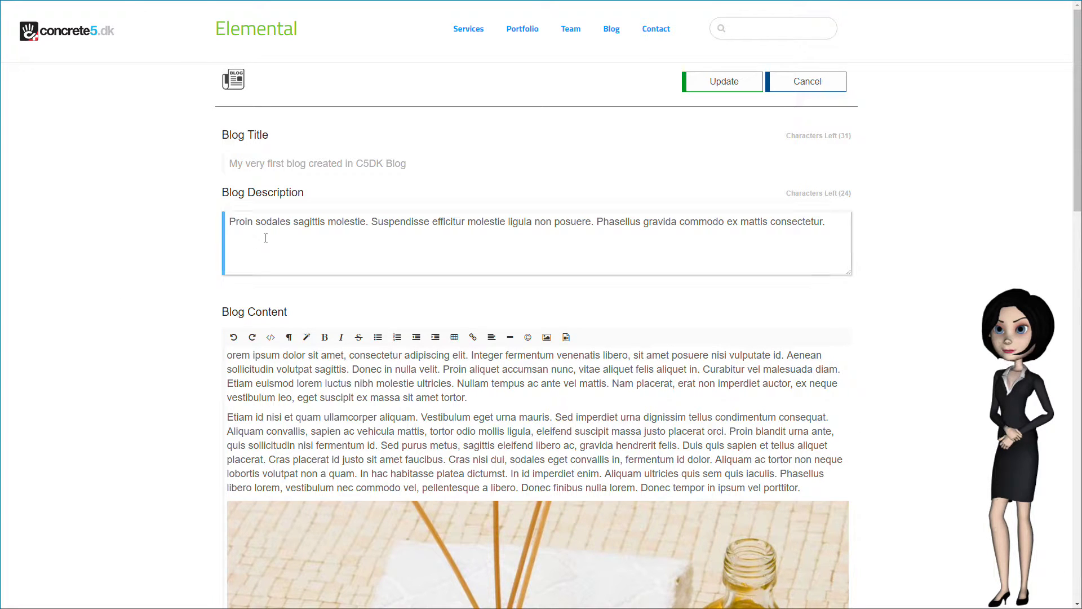
{"action": "left_click", "coordinate": [151, 184]}
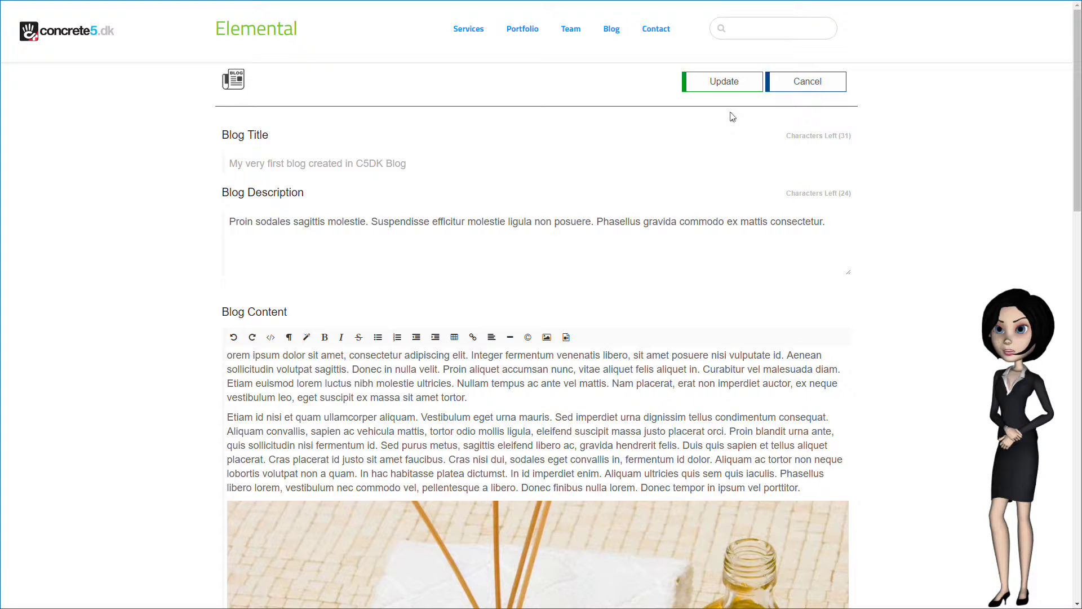
{"action": "left_click", "coordinate": [806, 82]}
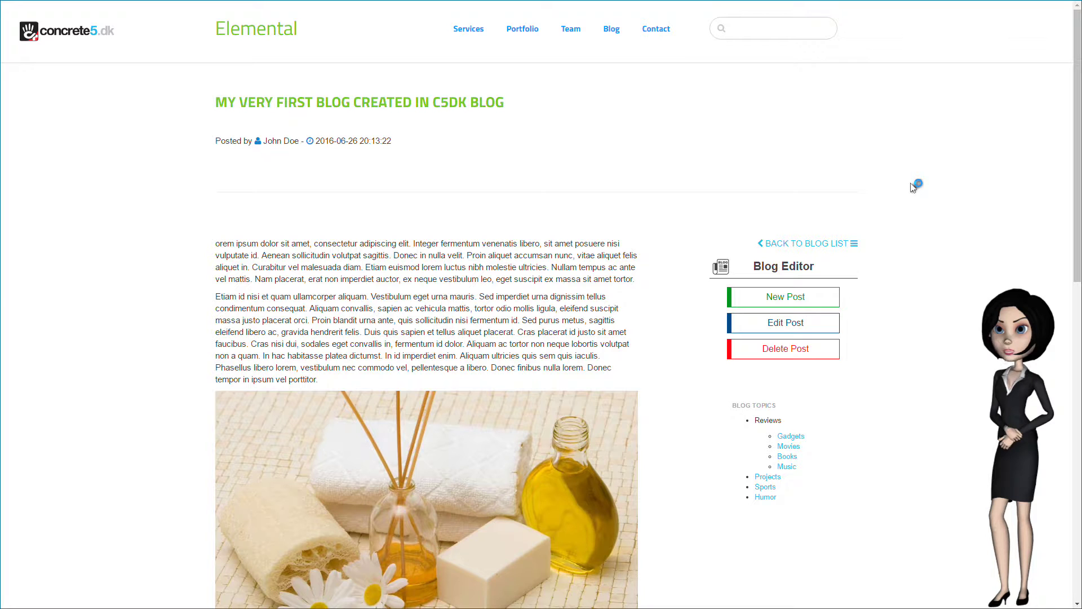
{"action": "scroll", "coordinate": [914, 186], "scroll_direction": "down", "scroll_amount": 15}
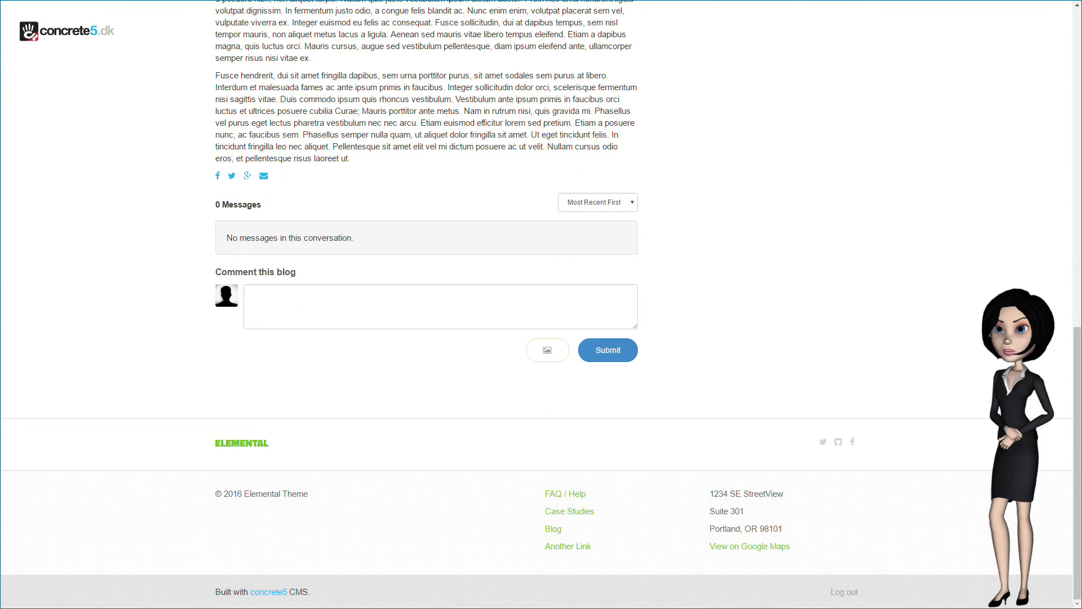
Step: Log out from the footer, then log back in with the administrator username and password
{"action": "left_click", "coordinate": [847, 591]}
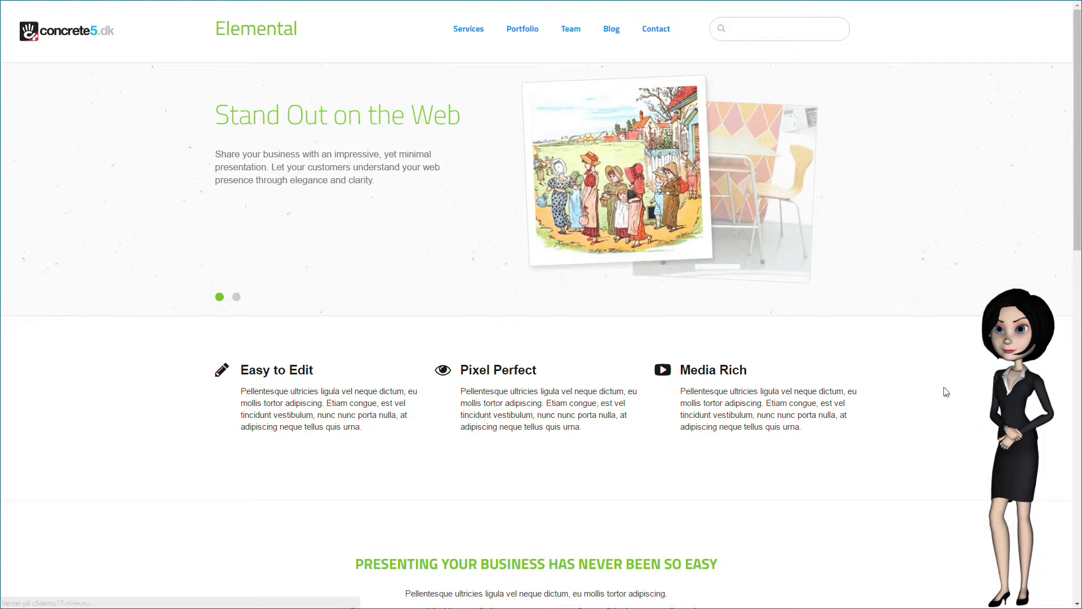
{"action": "scroll", "coordinate": [934, 382], "scroll_direction": "down", "scroll_amount": 15}
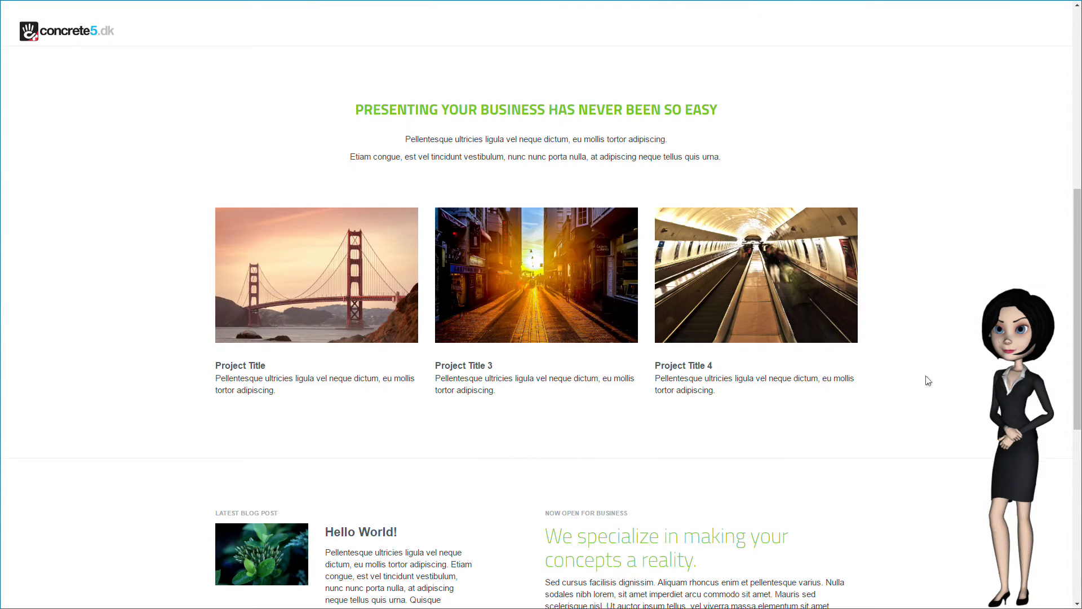
{"action": "left_click", "coordinate": [850, 589]}
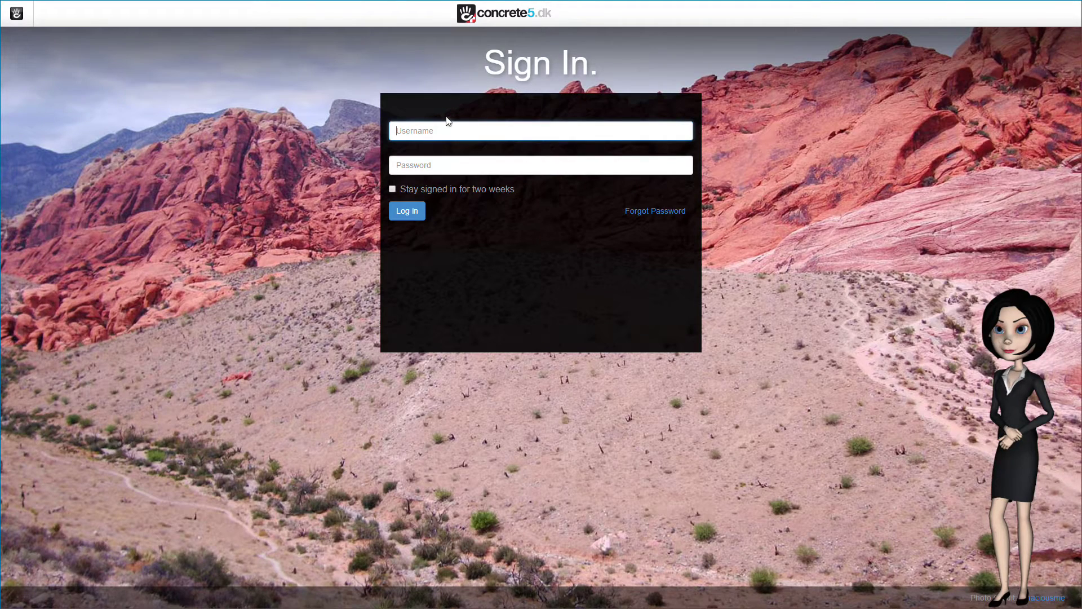
{"action": "type", "text": "a"}
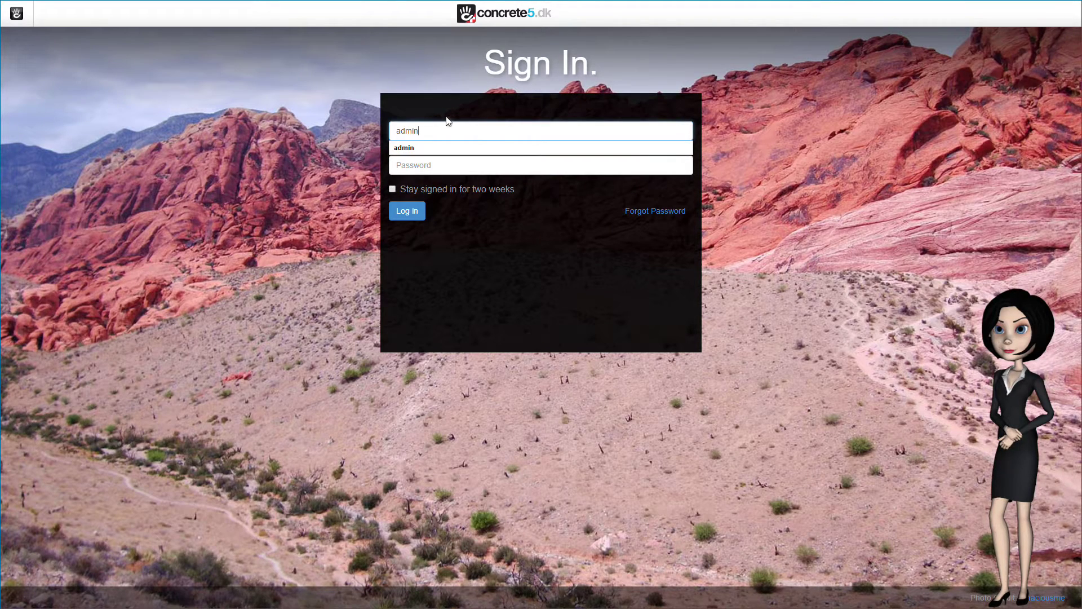
{"action": "type", "text": "dmin"}
{"action": "left_click", "coordinate": [430, 148]}
{"action": "left_click", "coordinate": [427, 166]}
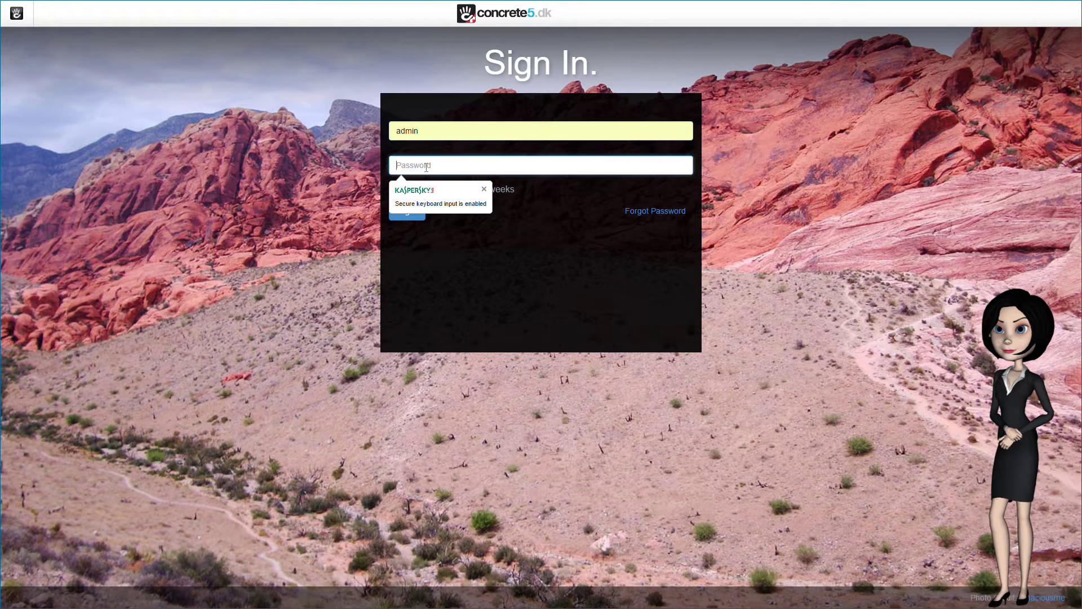
{"action": "type", "text": "••••••"}
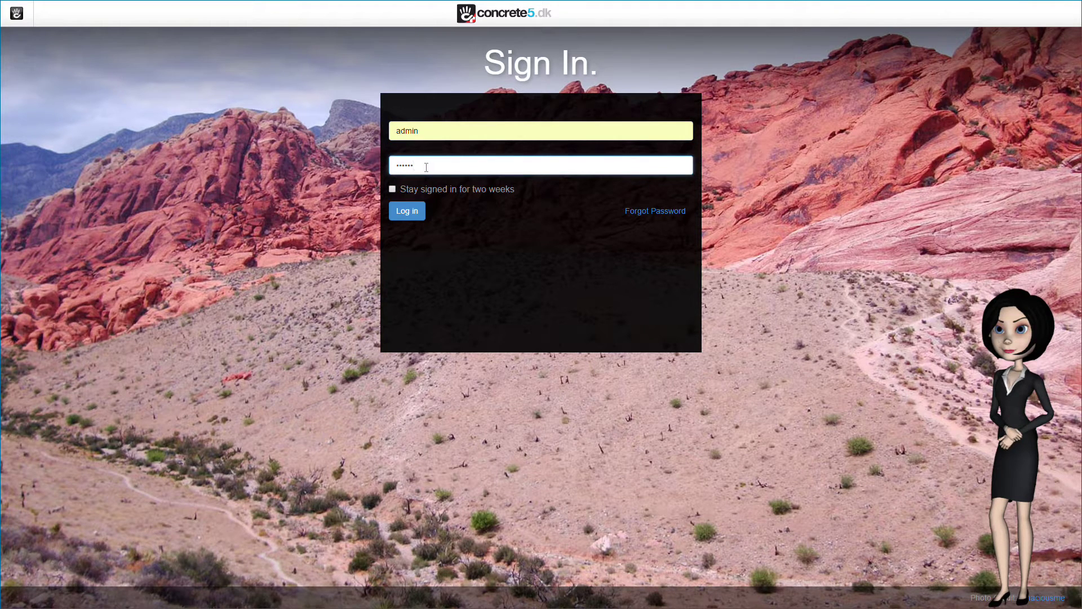
{"action": "left_click", "coordinate": [421, 211]}
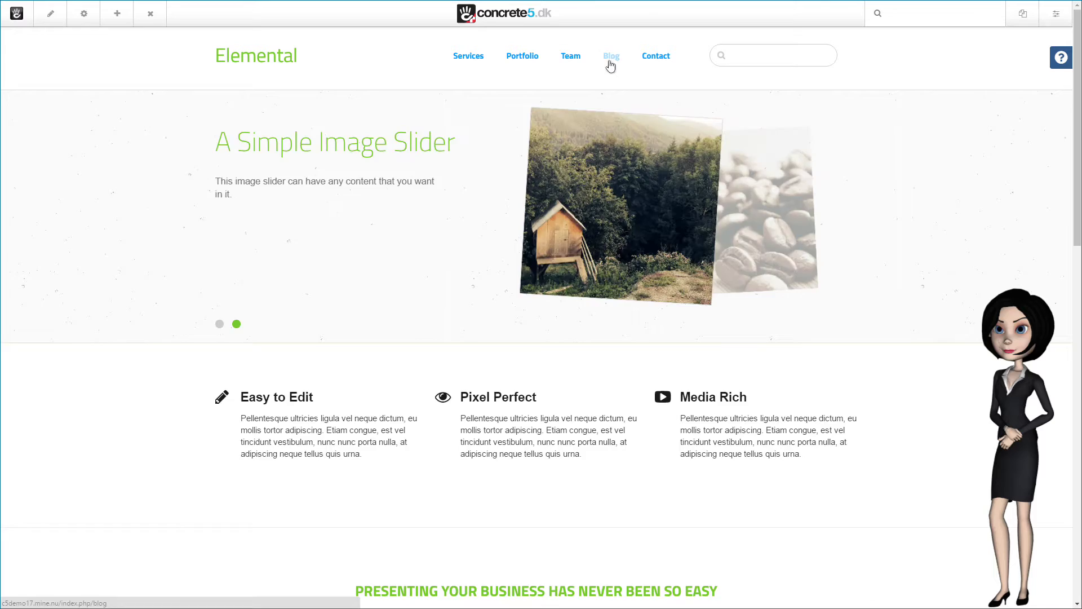
Step: Edit the Blog page and clear the blog-entry-list custom class from the post list block's design settings
{"action": "left_click", "coordinate": [611, 63]}
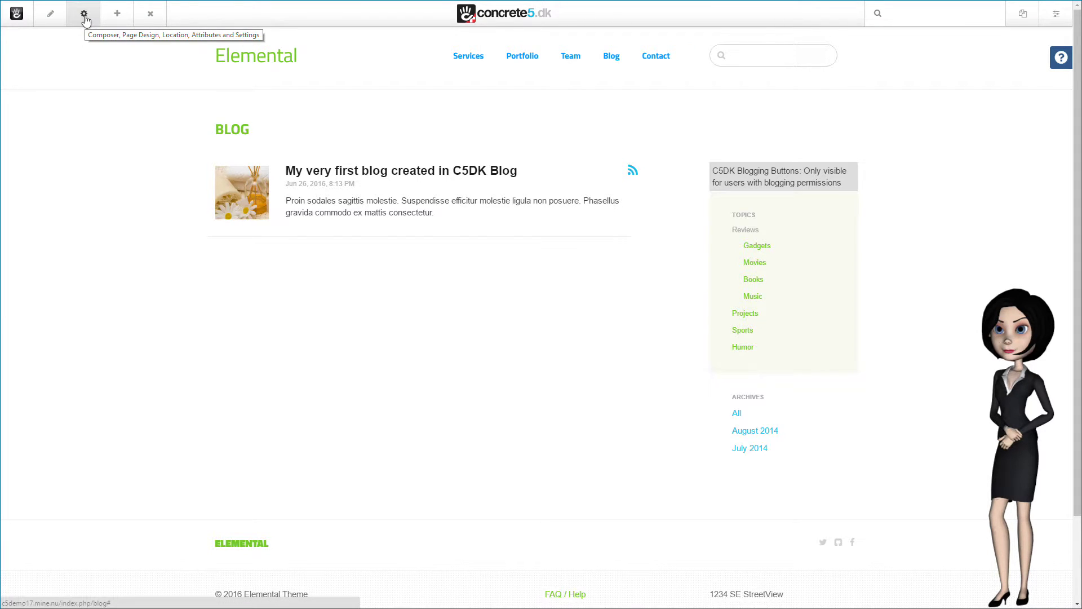
{"action": "left_click", "coordinate": [53, 15]}
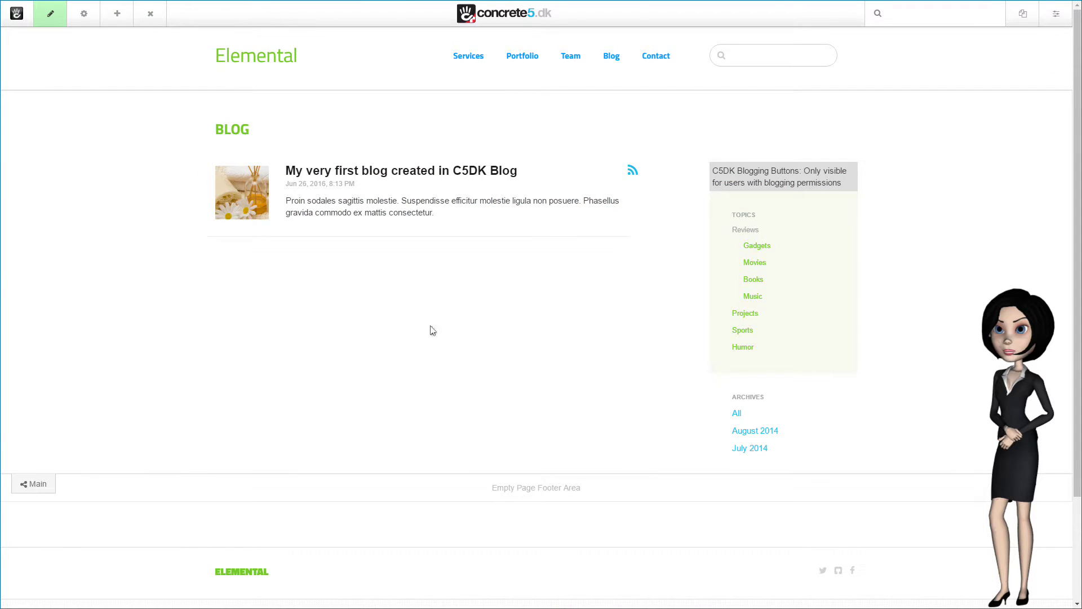
{"action": "left_click", "coordinate": [412, 205]}
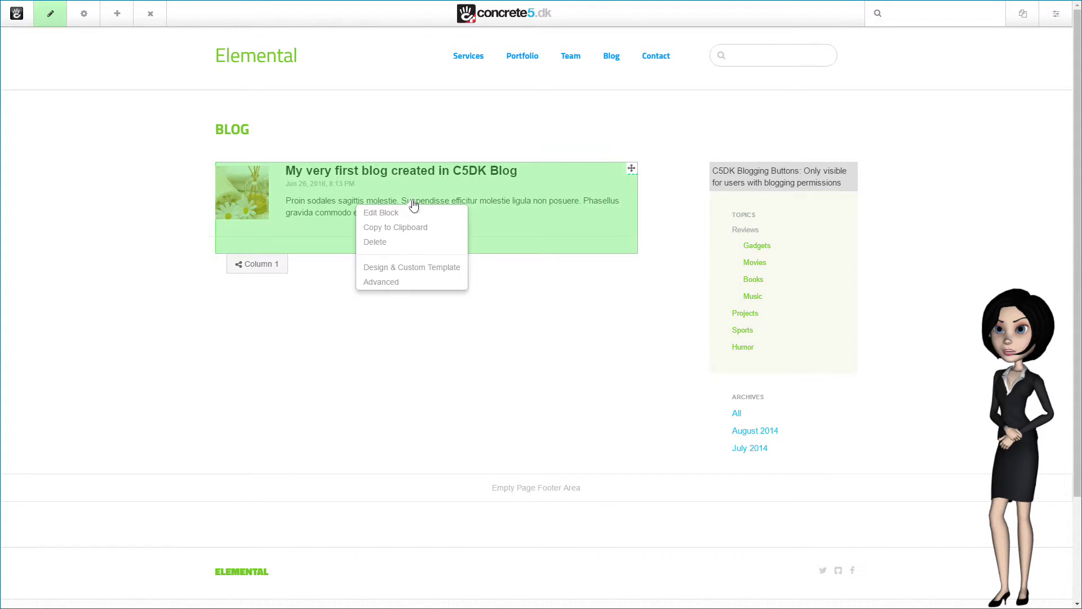
{"action": "left_click", "coordinate": [406, 267]}
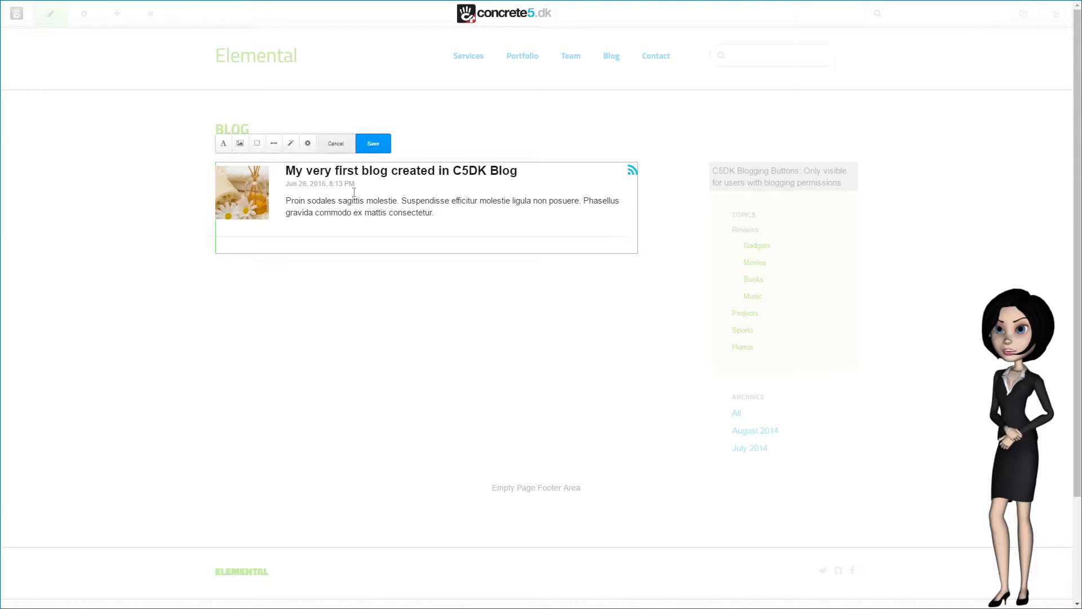
{"action": "left_click", "coordinate": [307, 144]}
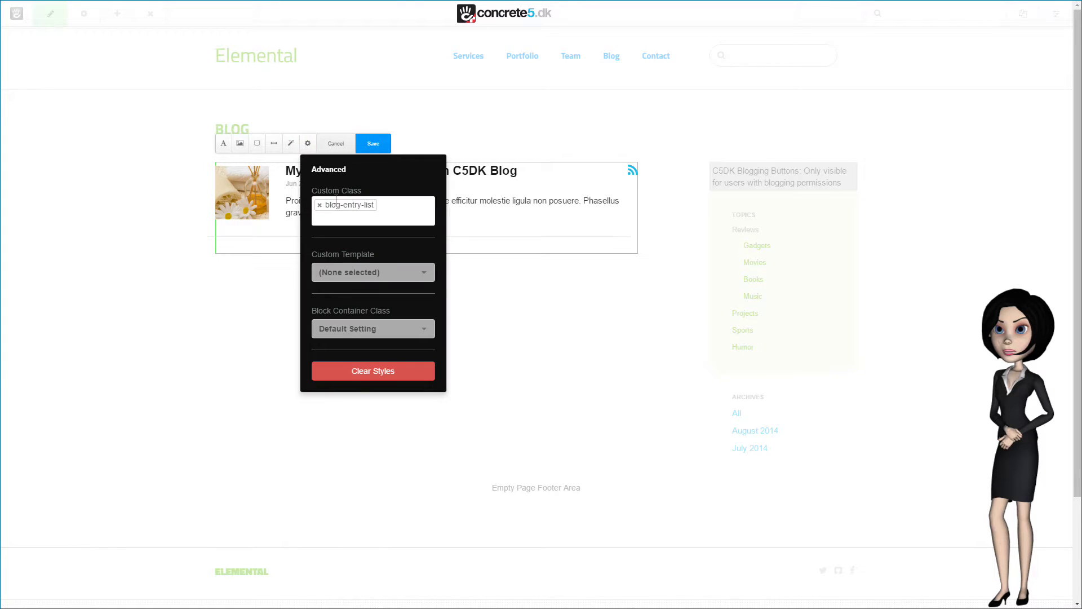
{"action": "left_click", "coordinate": [326, 211]}
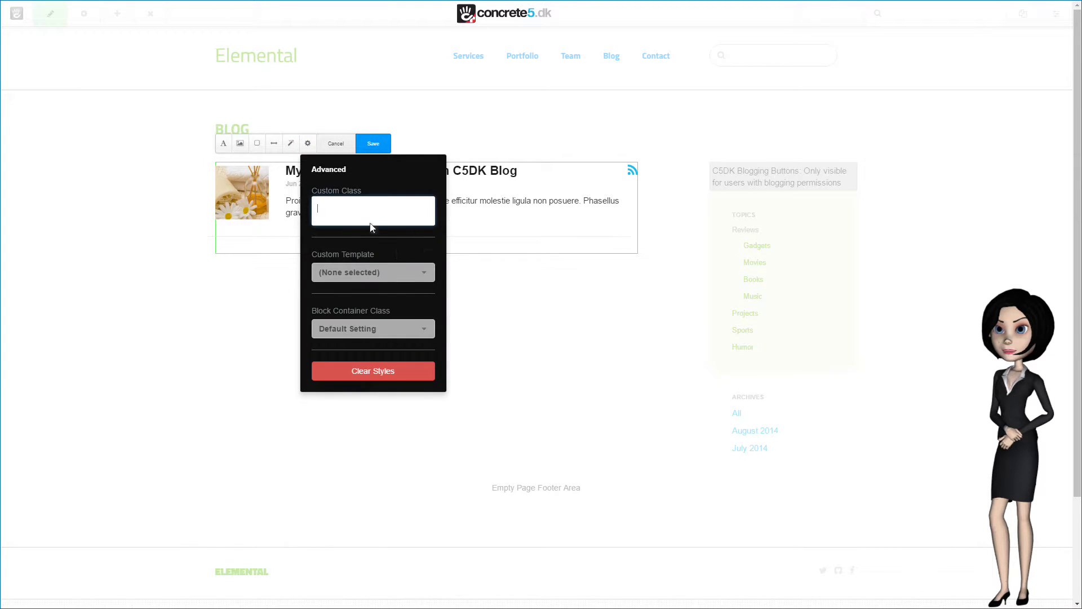
{"action": "left_click", "coordinate": [374, 143]}
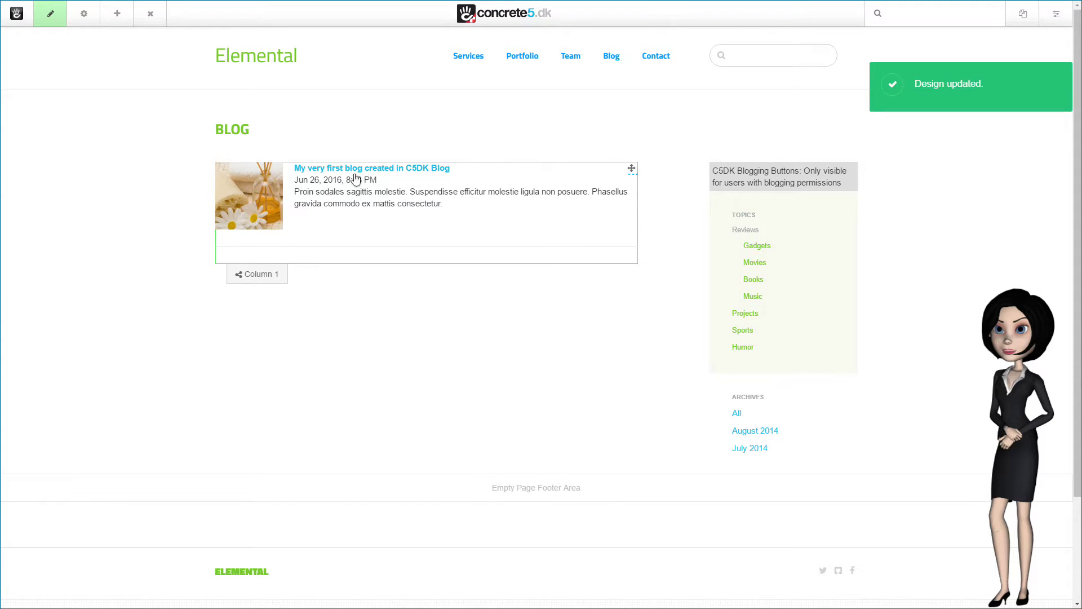
Step: Give the Blog post list block the blog-entry-list class and the C5dk Blog Page List template
{"action": "left_click", "coordinate": [393, 194]}
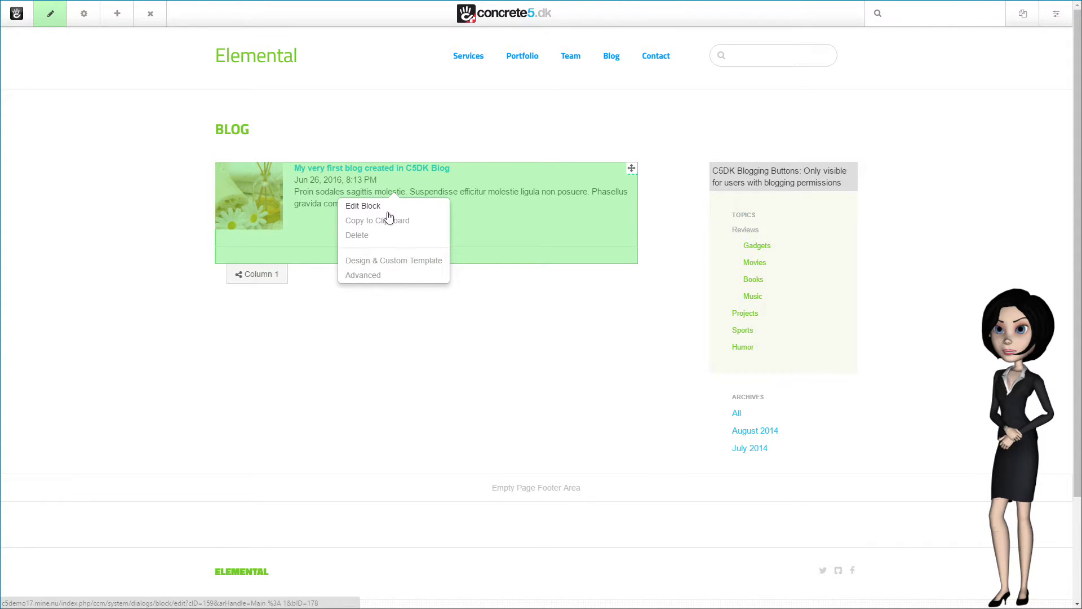
{"action": "left_click", "coordinate": [393, 261]}
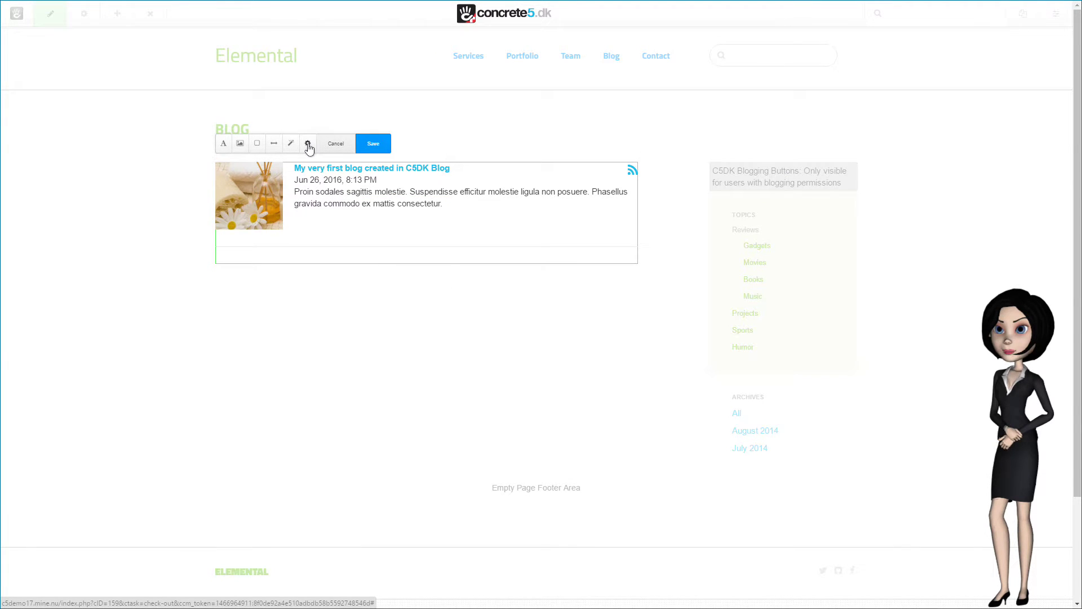
{"action": "left_click", "coordinate": [308, 145]}
{"action": "left_click", "coordinate": [347, 211]}
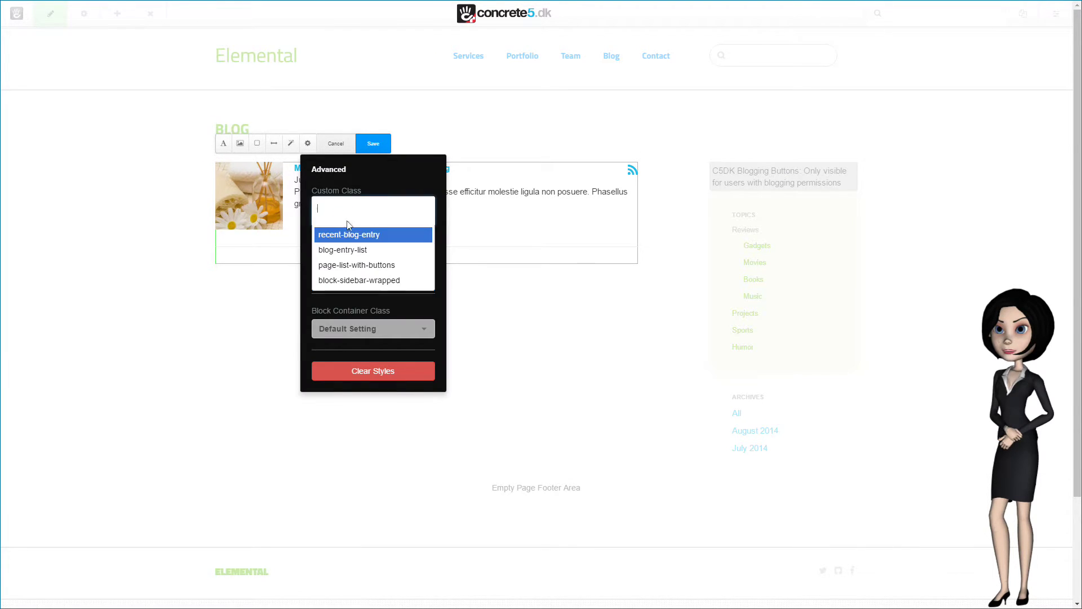
{"action": "left_click", "coordinate": [381, 250]}
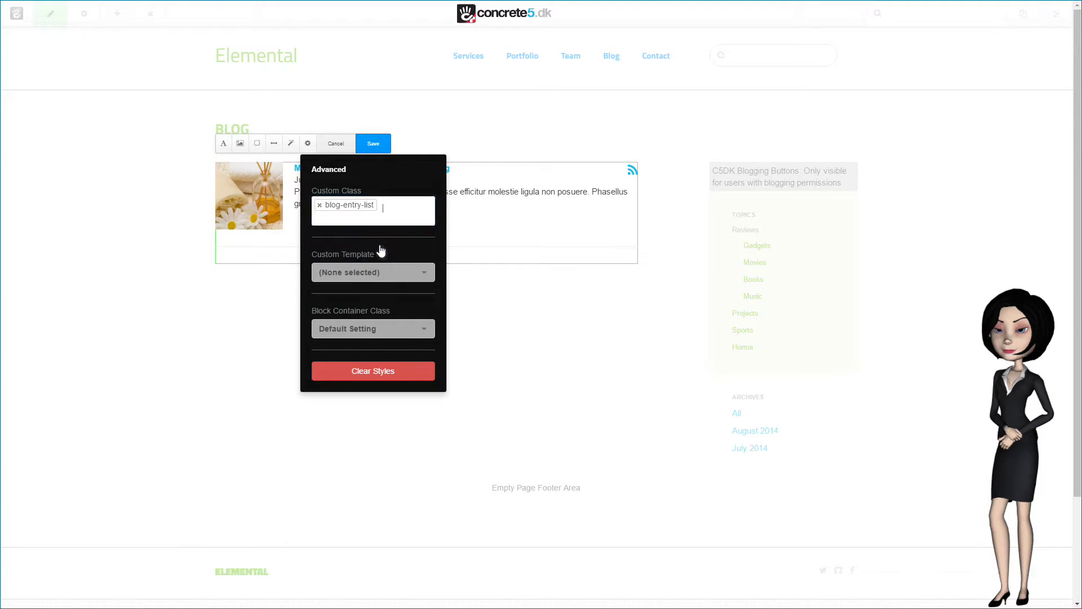
{"action": "left_click", "coordinate": [340, 273]}
{"action": "left_click", "coordinate": [356, 299]}
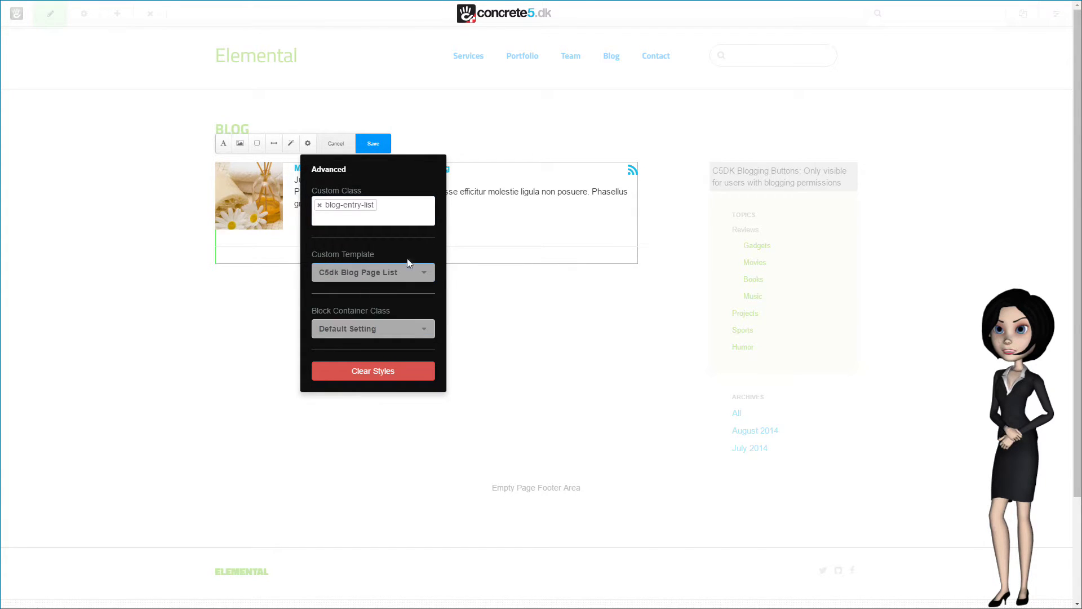
{"action": "left_click", "coordinate": [375, 148]}
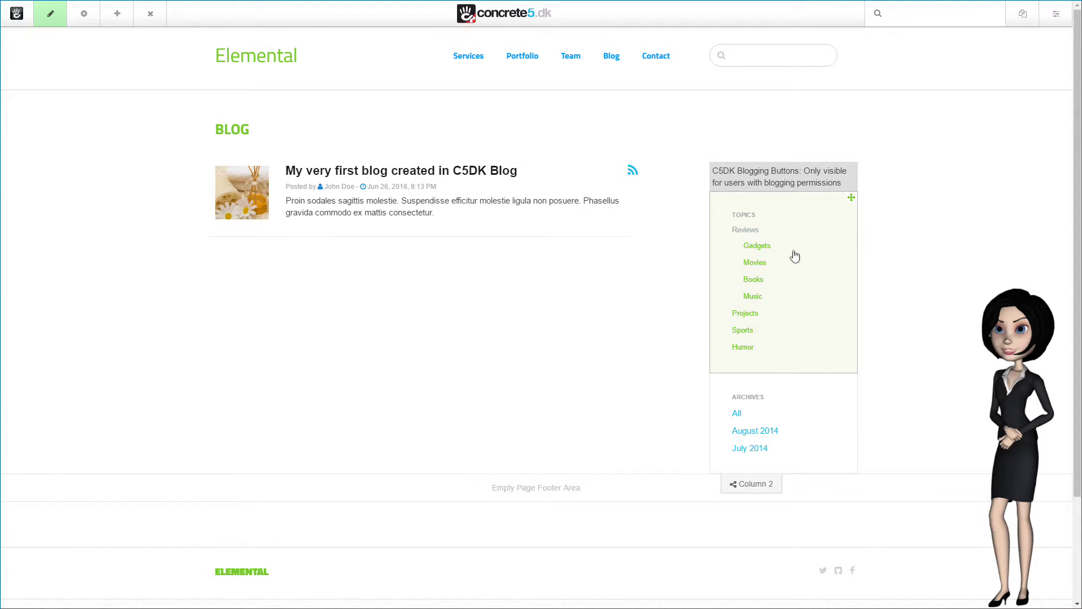
Step: Inspect the sidebar Topics block's advanced styles, cancel without changes, and bring up the page save panel
{"action": "left_click", "coordinate": [813, 287]}
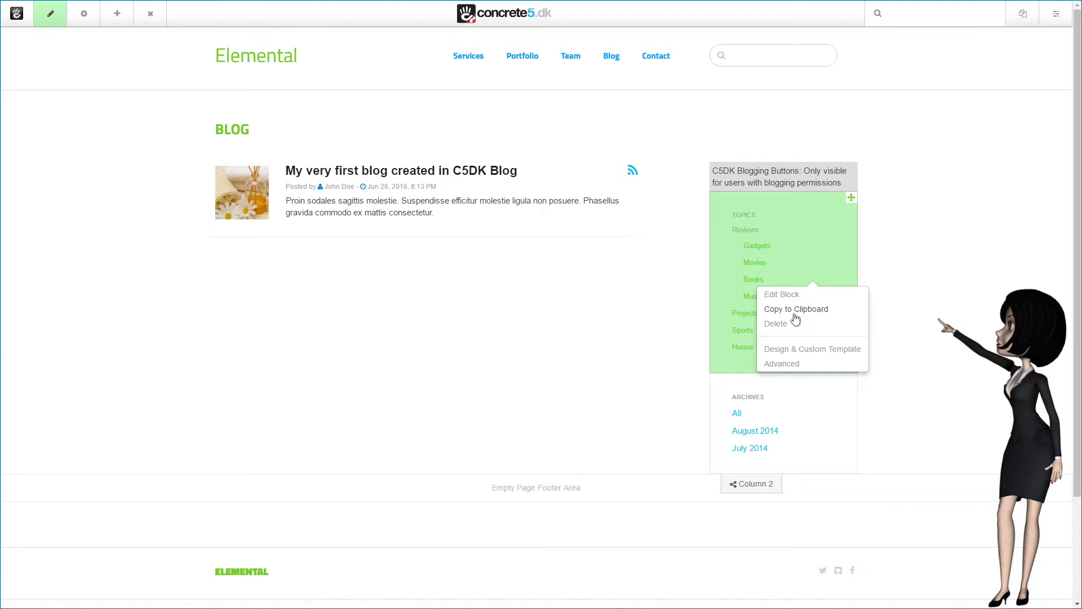
{"action": "left_click", "coordinate": [792, 352]}
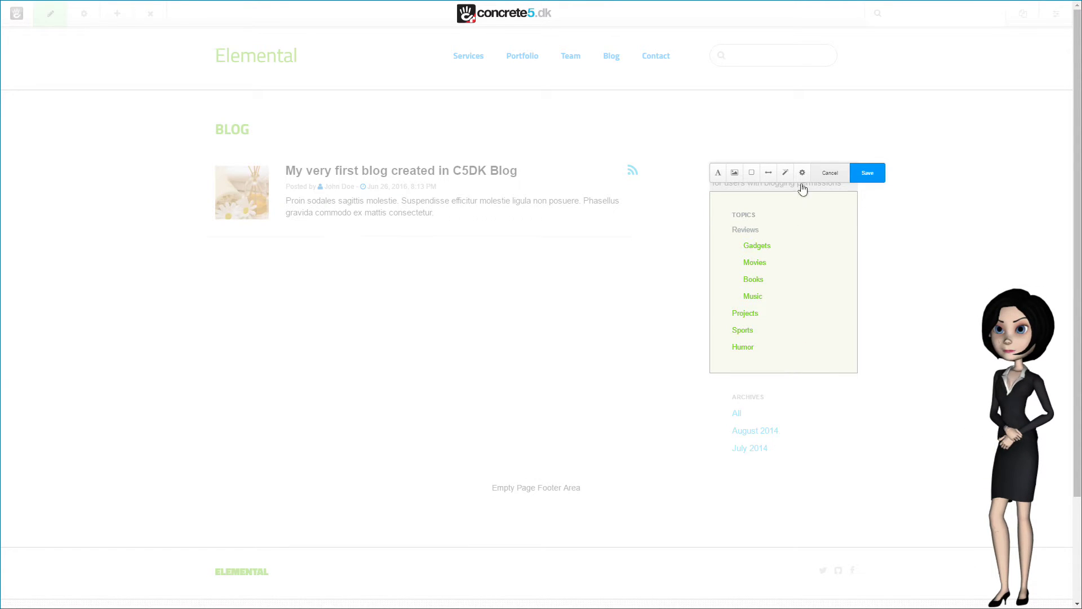
{"action": "left_click", "coordinate": [802, 173]}
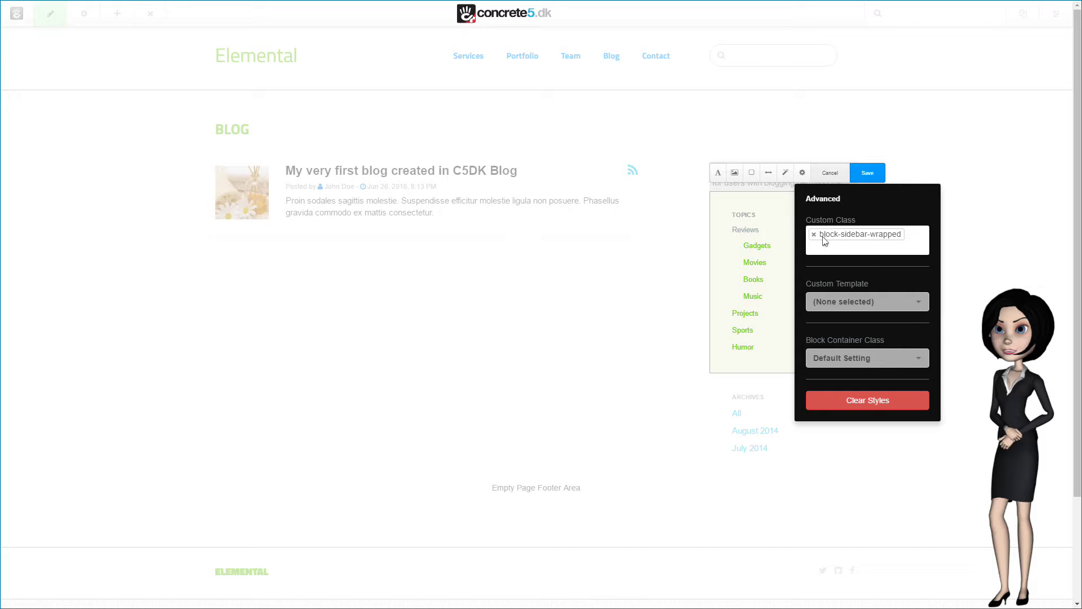
{"action": "left_click", "coordinate": [803, 173]}
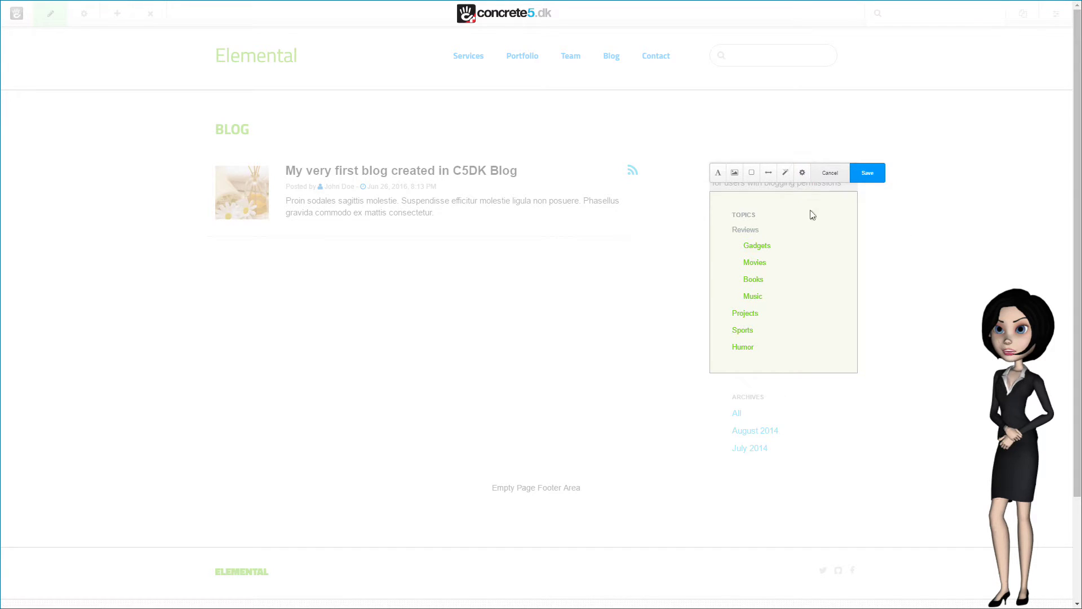
{"action": "left_click", "coordinate": [830, 173]}
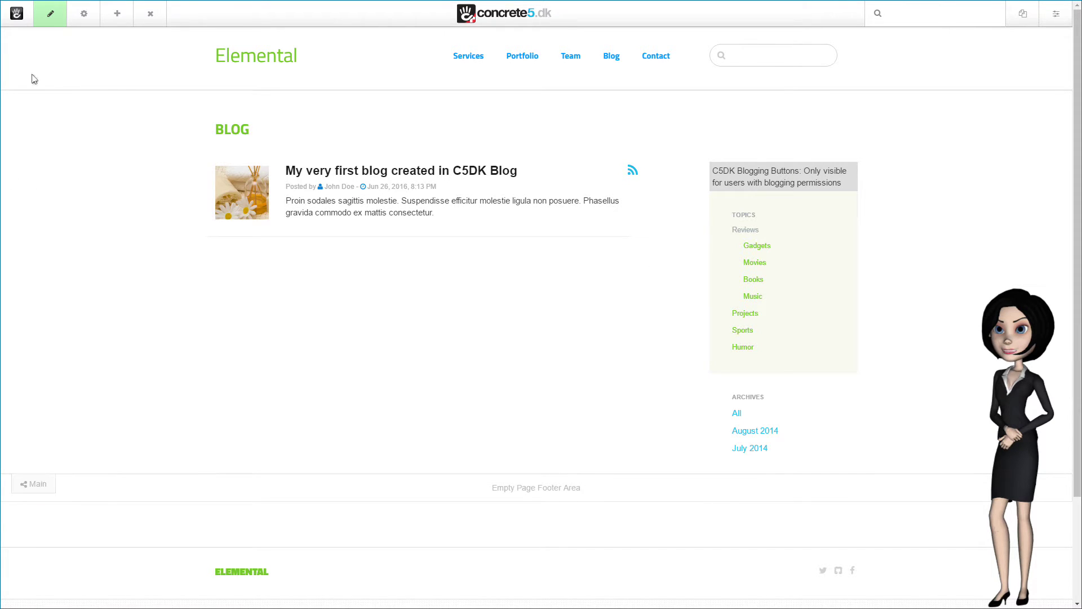
{"action": "left_click", "coordinate": [49, 14]}
Step: Publish the Blog page changes and open the post 'My very first blog created in C5DK Blog'
{"action": "left_click", "coordinate": [72, 113]}
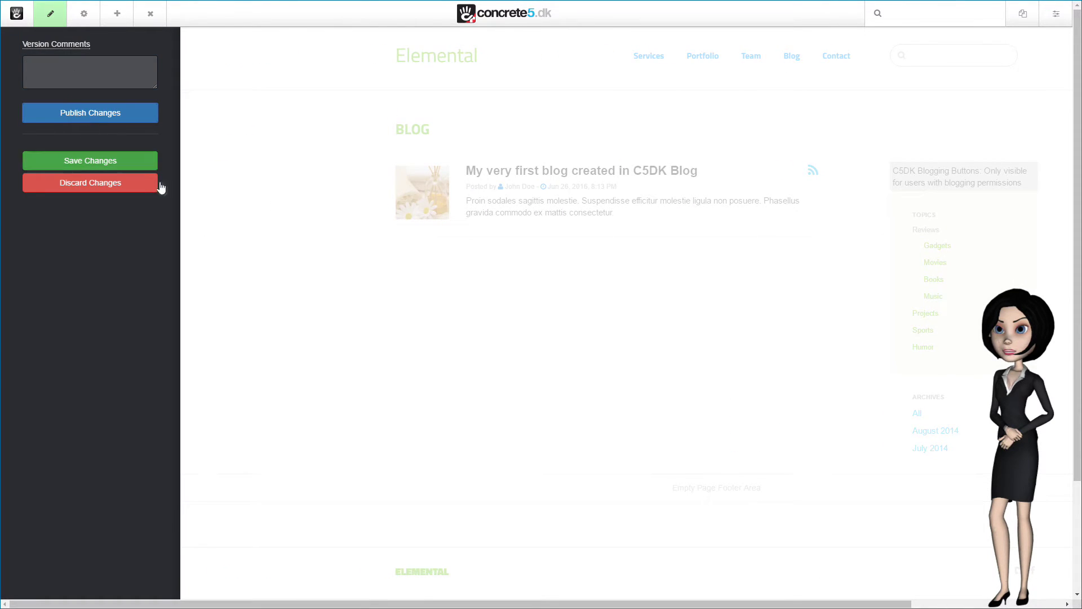
{"action": "left_click", "coordinate": [414, 174]}
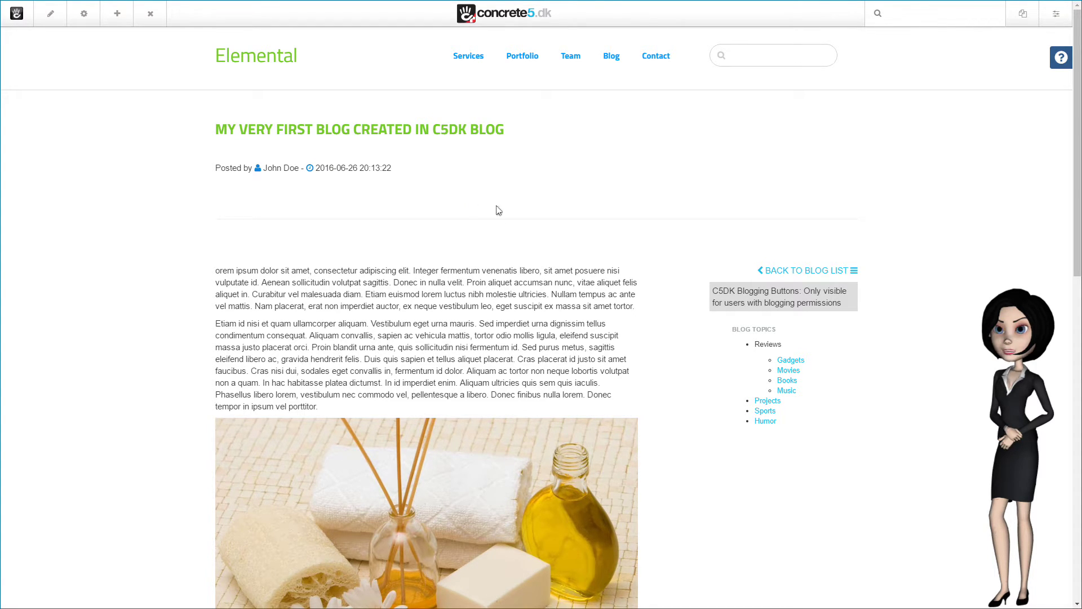
Step: Return via the blog list to the Elemental home page, whose Latest Blog Post still shows 'Hello World!'
{"action": "left_click", "coordinate": [768, 271]}
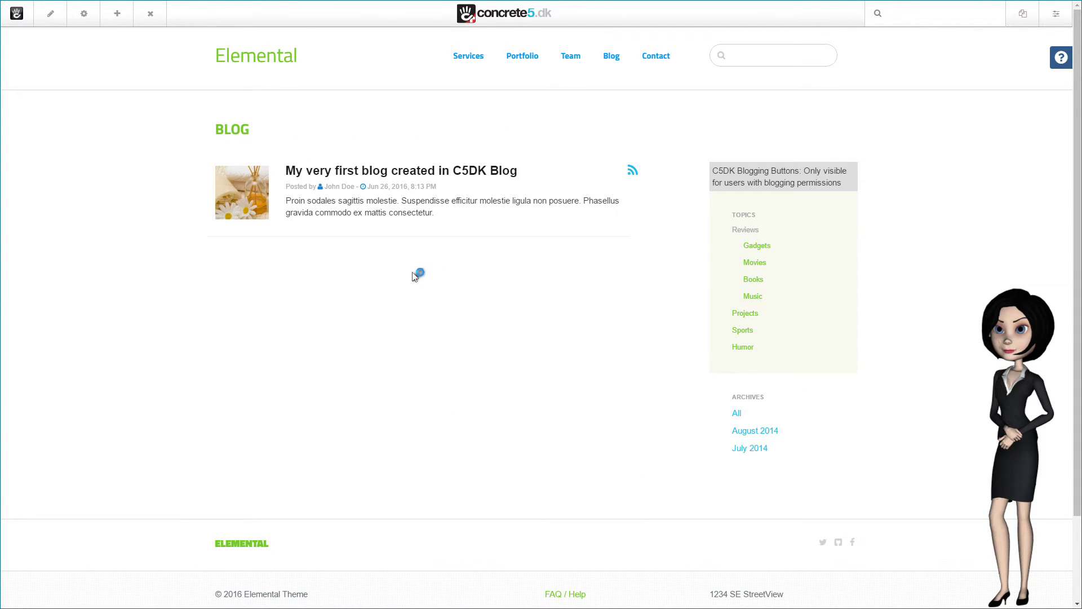
{"action": "left_click", "coordinate": [250, 63]}
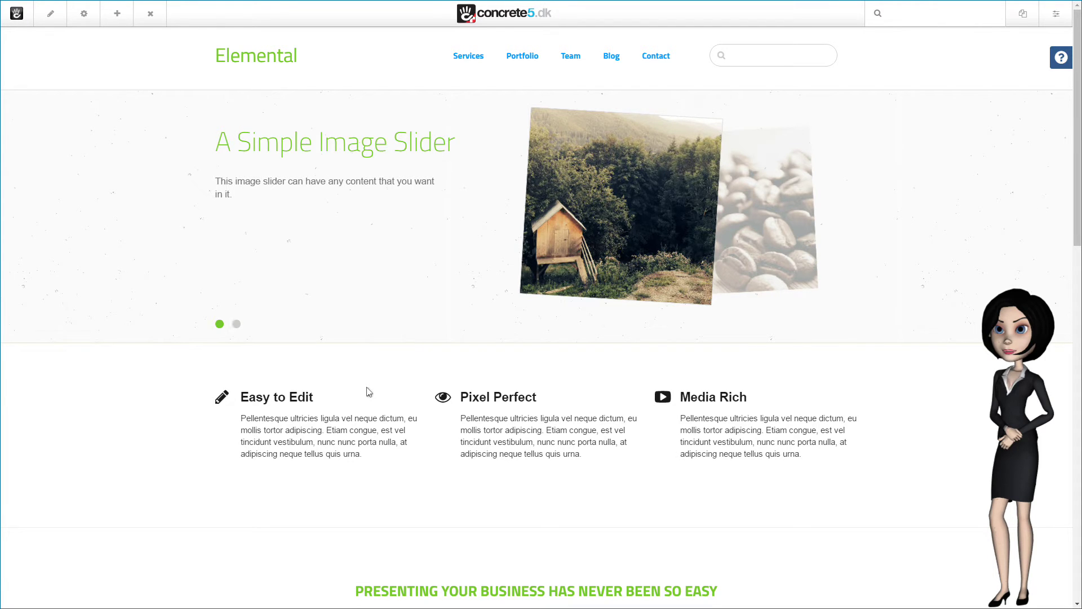
{"action": "scroll", "coordinate": [371, 393], "scroll_direction": "down", "scroll_amount": 4}
{"action": "scroll", "coordinate": [371, 392], "scroll_direction": "down", "scroll_amount": 7}
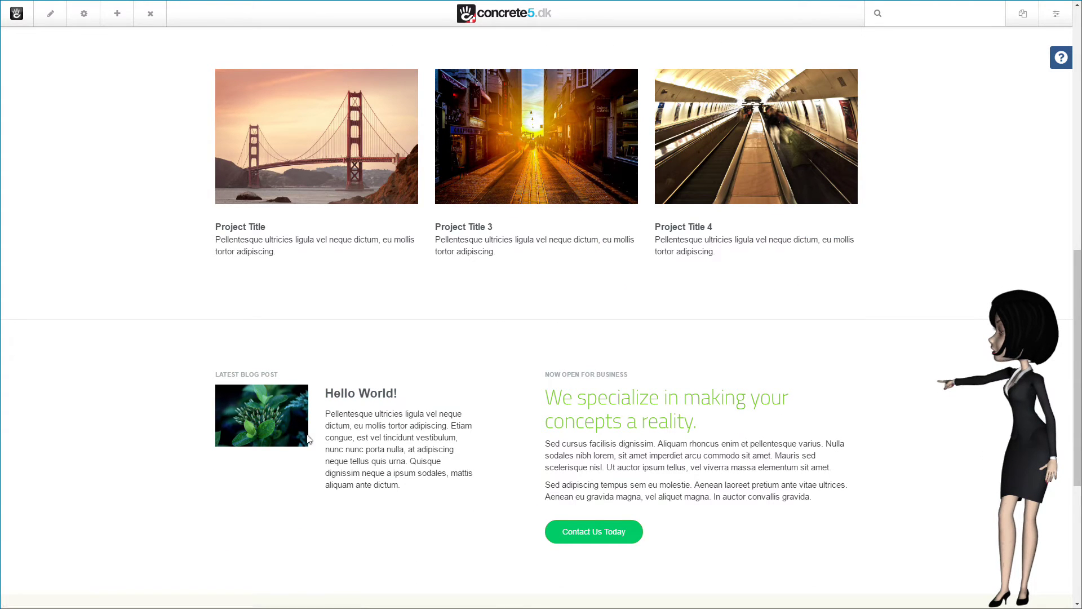
Step: In edit mode, set the latest-post image list's page type to C5DK Blog page and save
{"action": "left_click", "coordinate": [50, 14]}
{"action": "scroll", "coordinate": [181, 234], "scroll_direction": "down", "scroll_amount": 10}
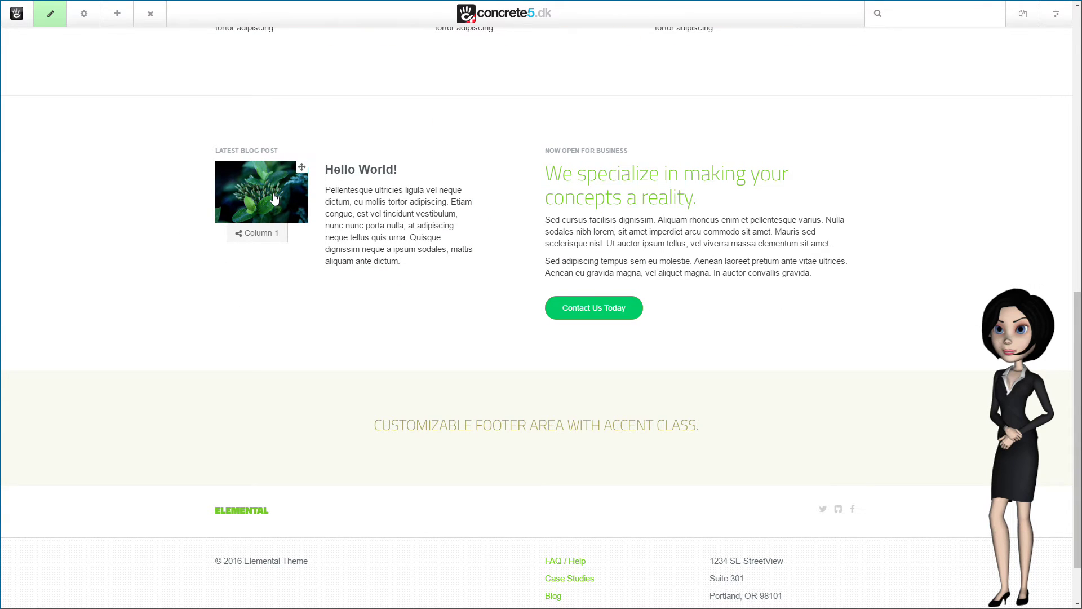
{"action": "left_click", "coordinate": [275, 199]}
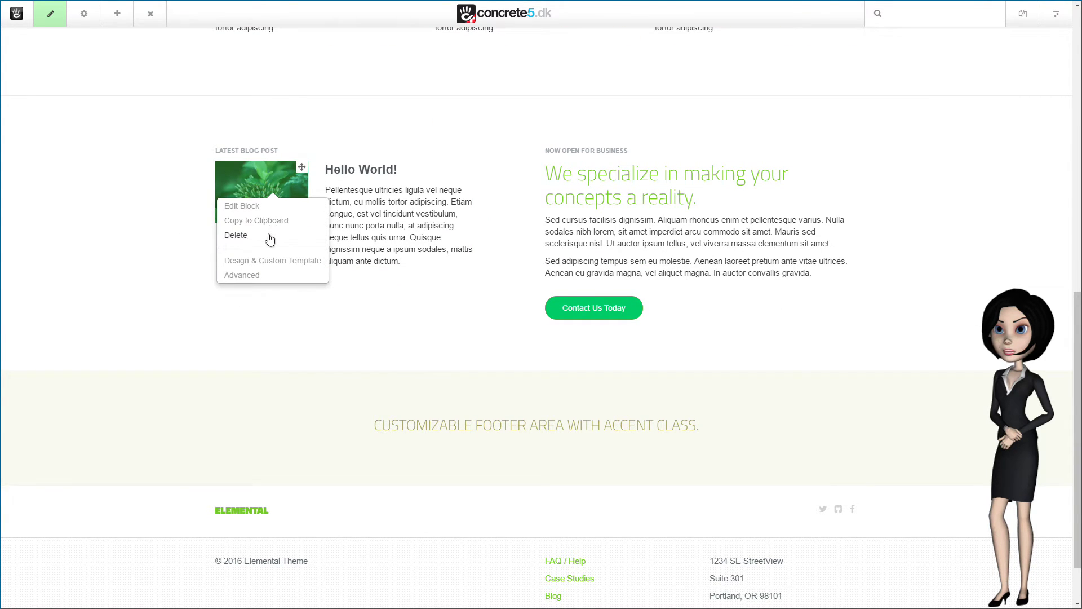
{"action": "left_click", "coordinate": [253, 210]}
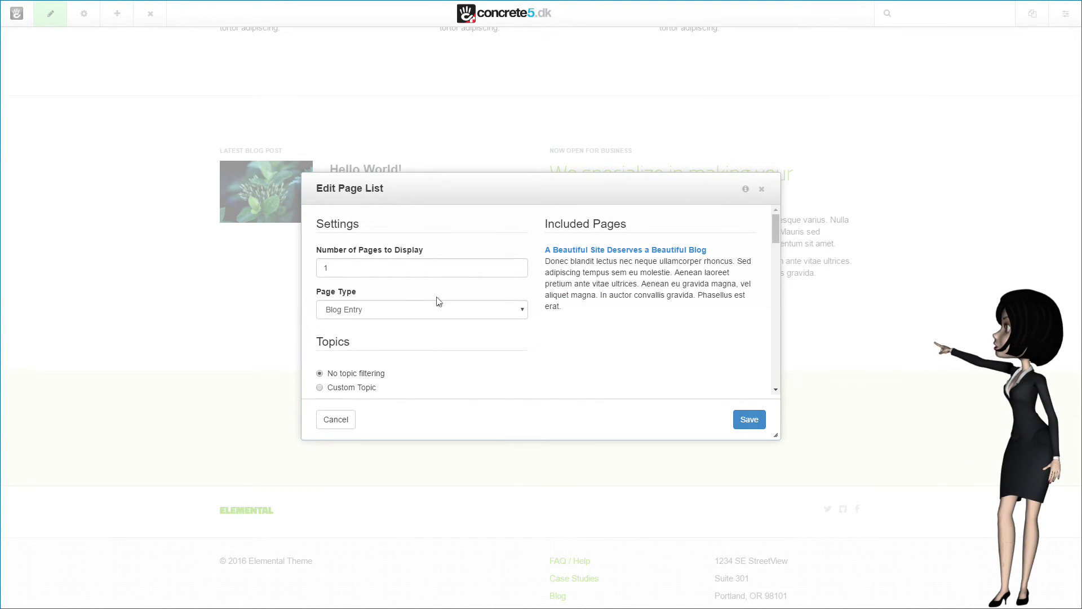
{"action": "left_click", "coordinate": [417, 309]}
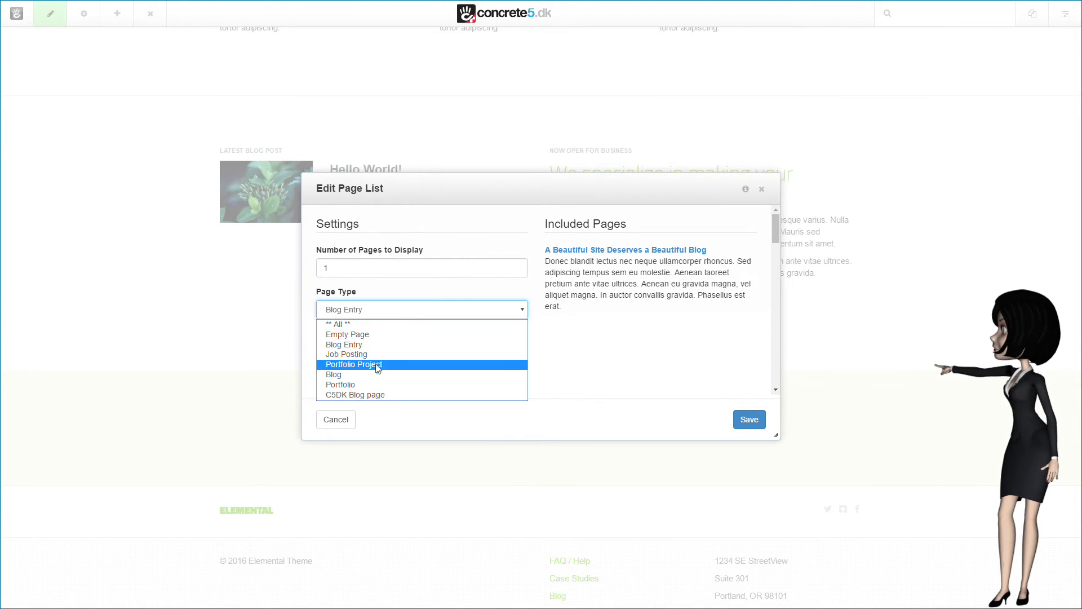
{"action": "left_click", "coordinate": [377, 396]}
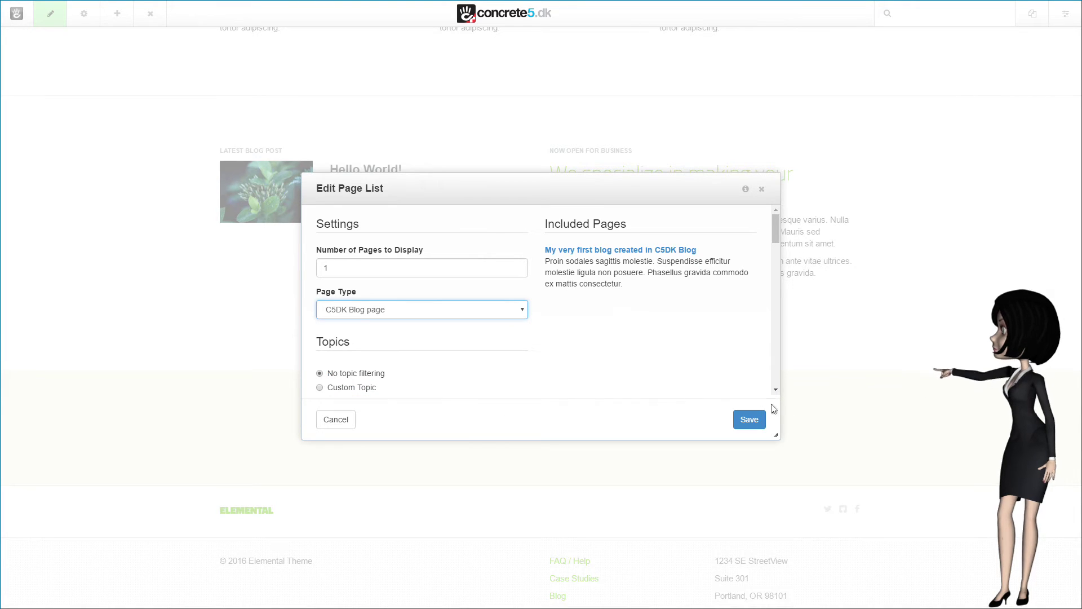
{"action": "left_click", "coordinate": [750, 419]}
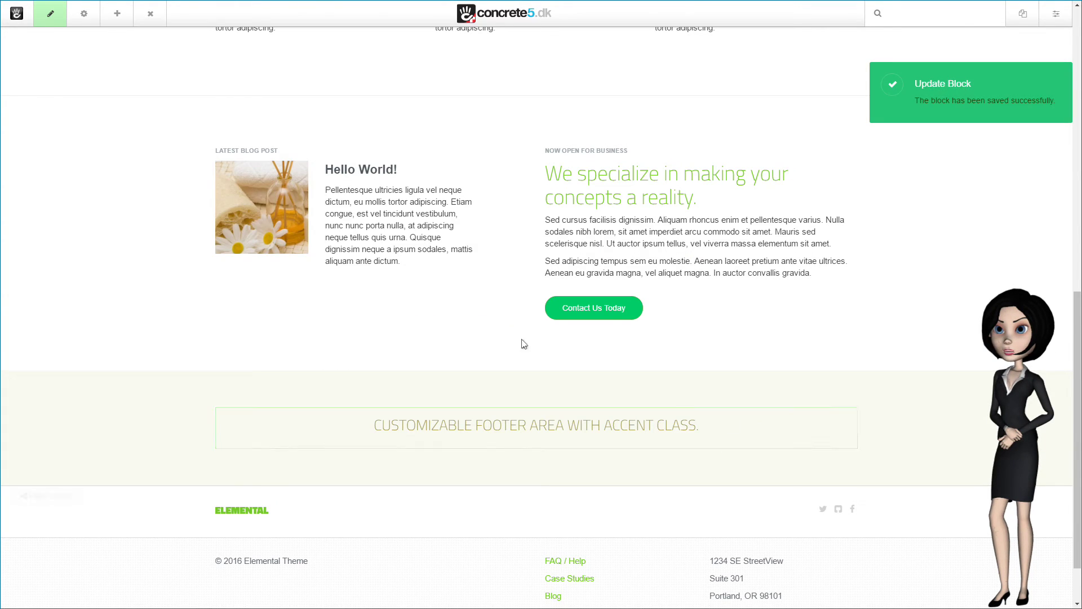
{"action": "left_click", "coordinate": [355, 201]}
Step: Set the post title-and-text list's page type to C5DK Blog page and save
{"action": "left_click", "coordinate": [338, 205]}
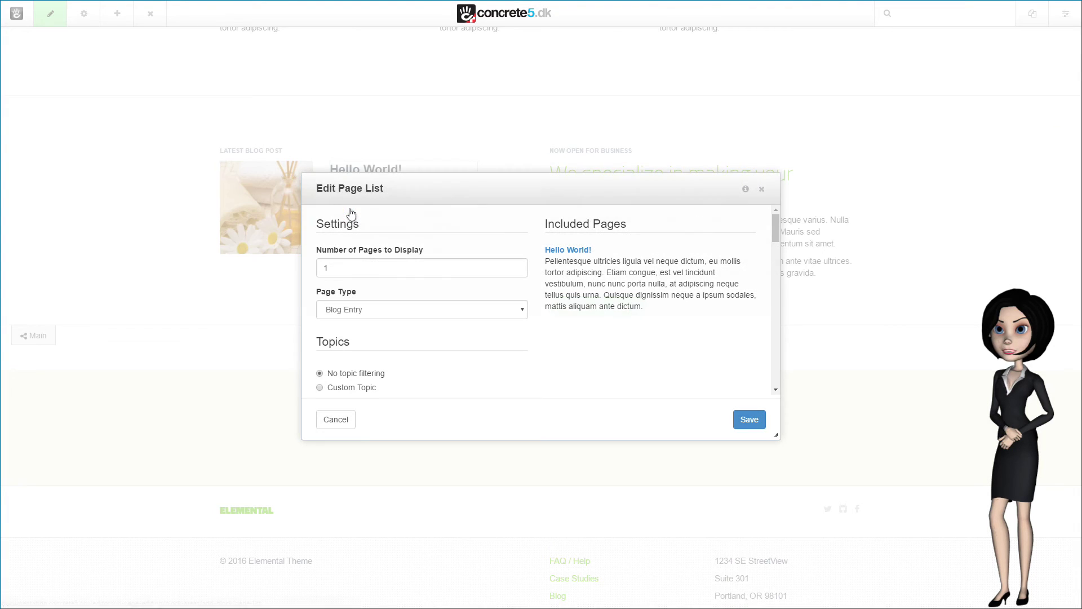
{"action": "left_click", "coordinate": [391, 311]}
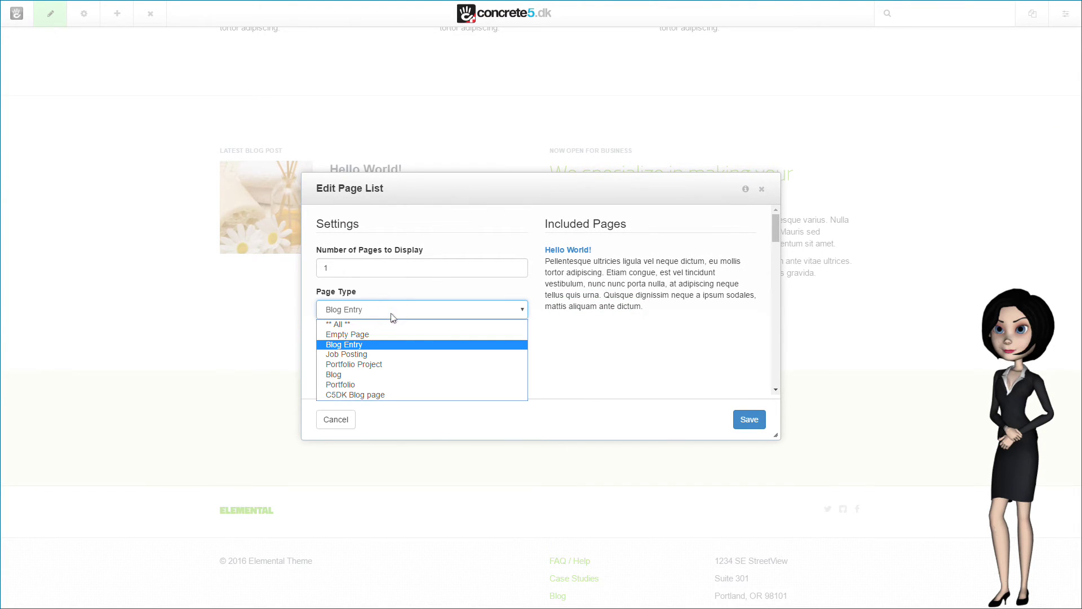
{"action": "left_click", "coordinate": [384, 395]}
{"action": "left_click", "coordinate": [748, 419]}
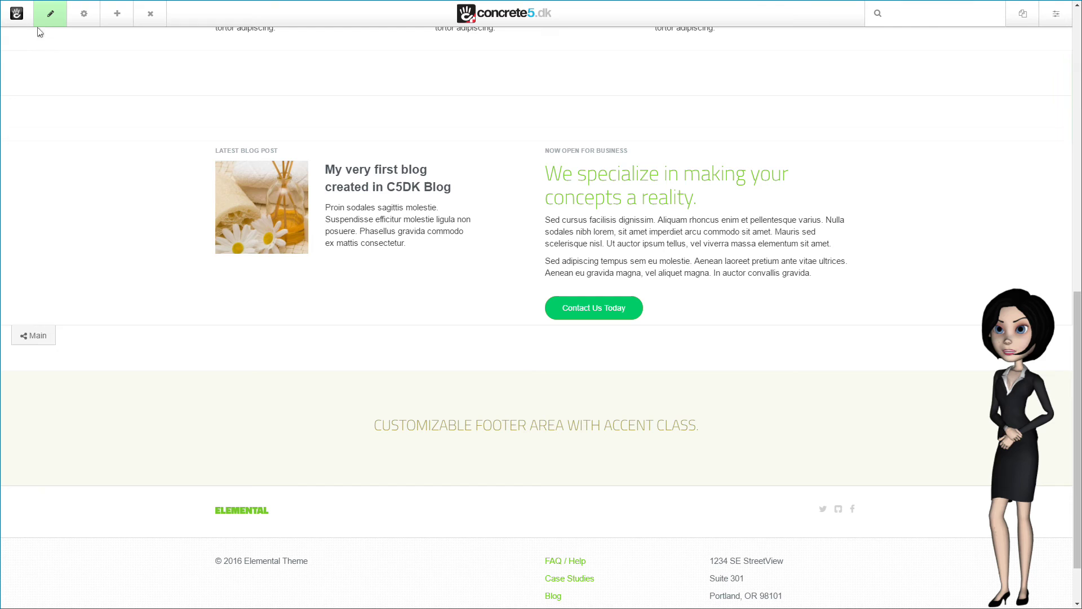
Step: Publish the home page changes, now showing 'My very first blog created in C5DK Blog'
{"action": "left_click", "coordinate": [50, 15]}
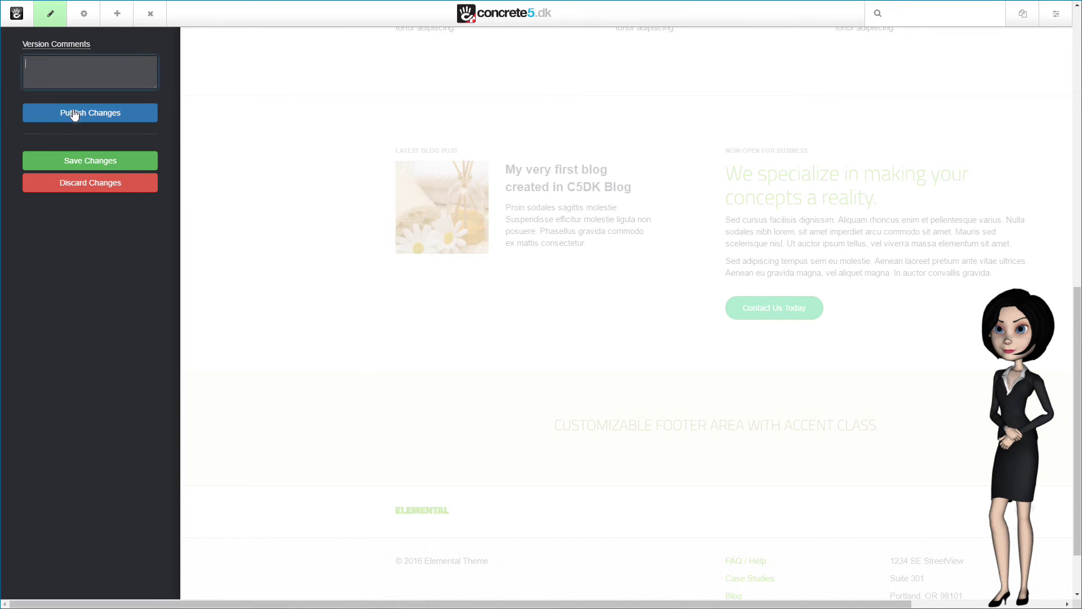
{"action": "left_click", "coordinate": [102, 159]}
{"action": "scroll", "coordinate": [251, 271], "scroll_direction": "down", "scroll_amount": 6}
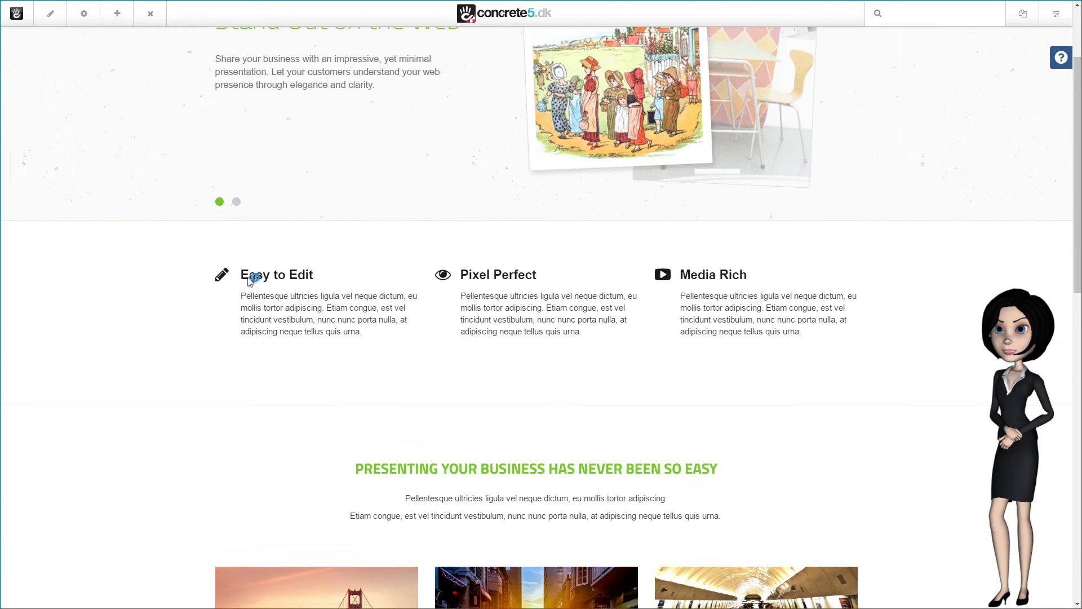
{"action": "scroll", "coordinate": [251, 285], "scroll_direction": "down", "scroll_amount": 6}
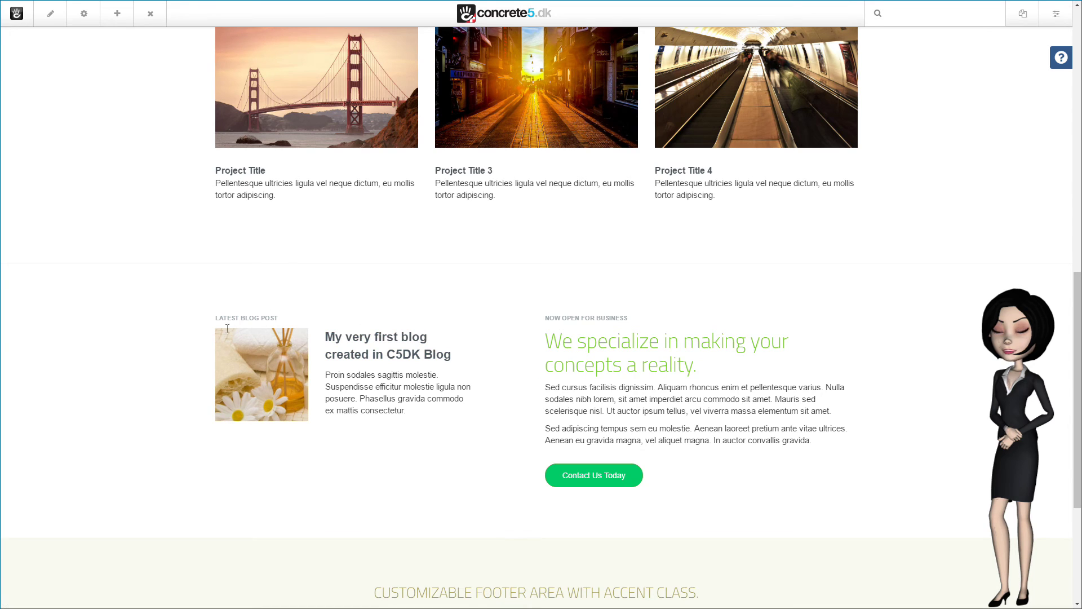
{"action": "scroll", "coordinate": [404, 406], "scroll_direction": "down", "scroll_amount": 4}
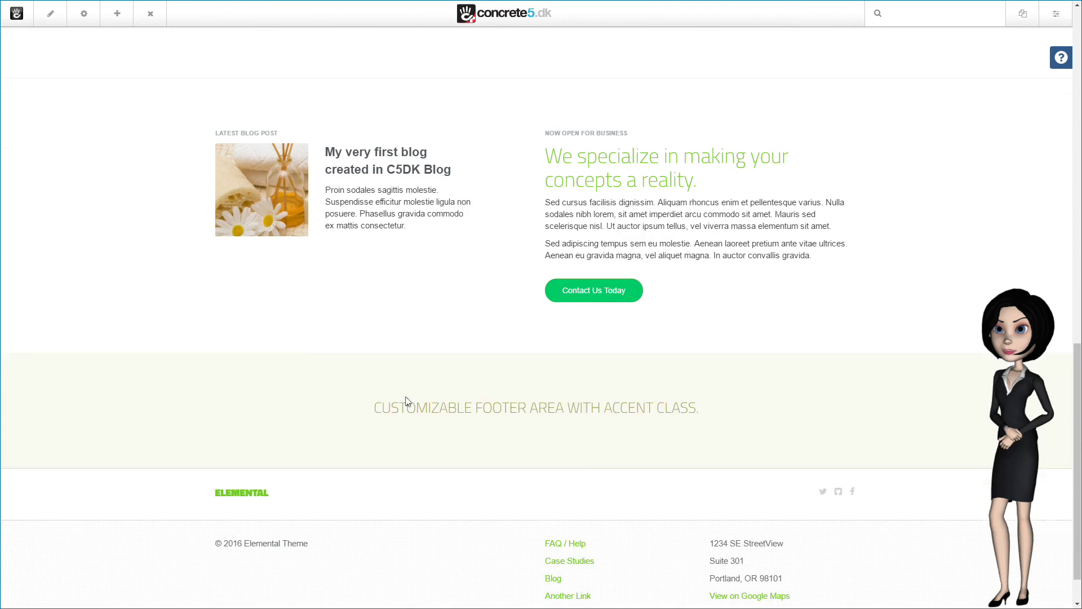